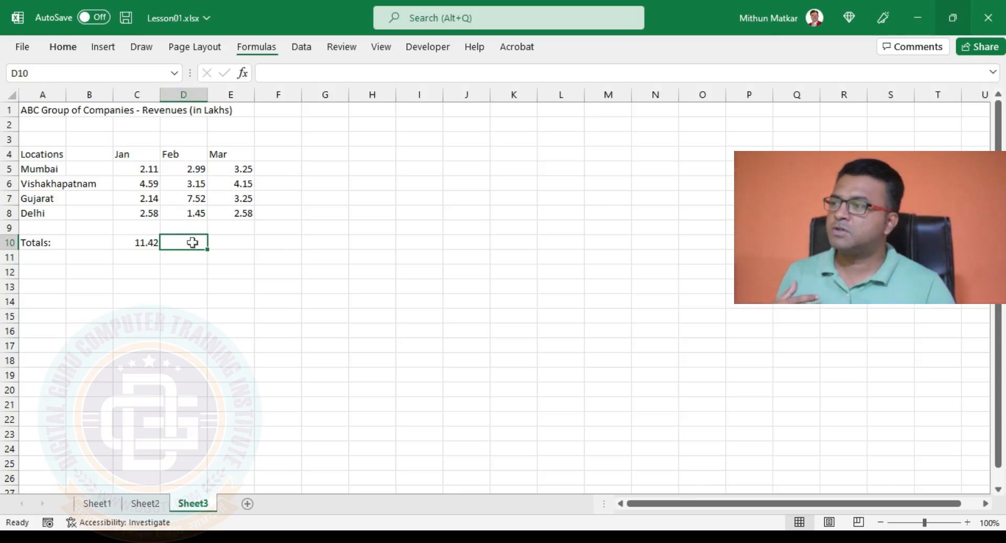
Copy the Jan total formula from C10 into D10, so the Feb total shows 15.11 via =SUM(D5:D8).
{"action": "left_click", "coordinate": [150, 242]}
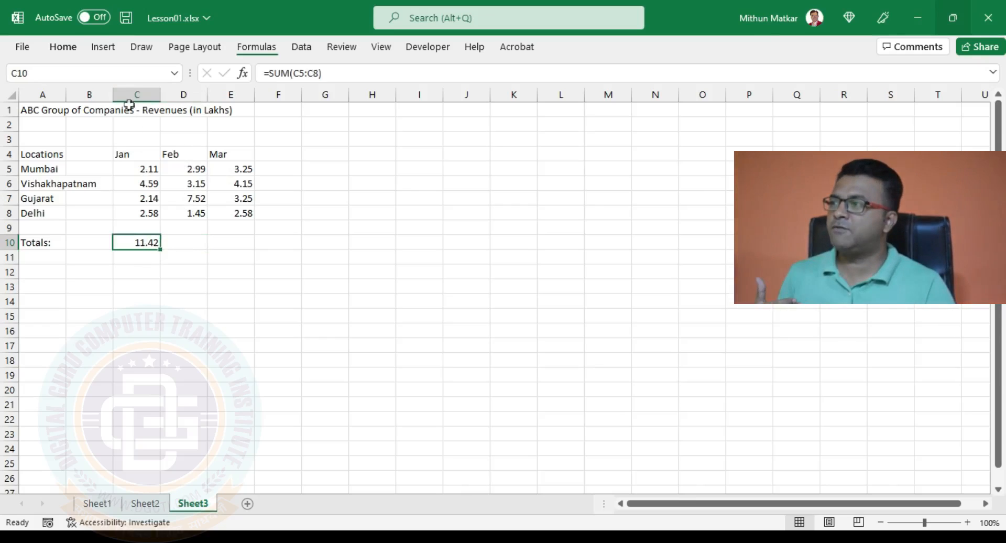
{"action": "left_click", "coordinate": [58, 49]}
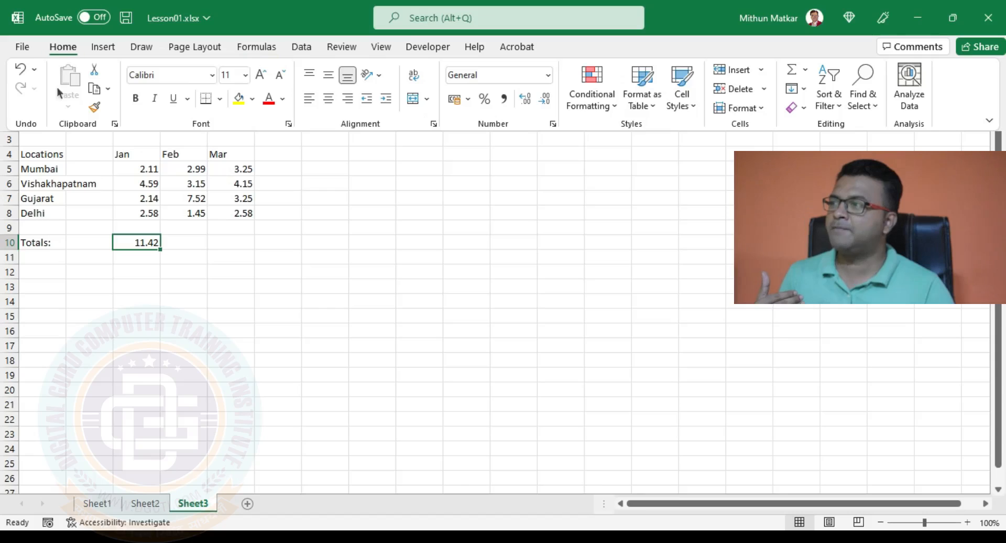
{"action": "left_click", "coordinate": [93, 88]}
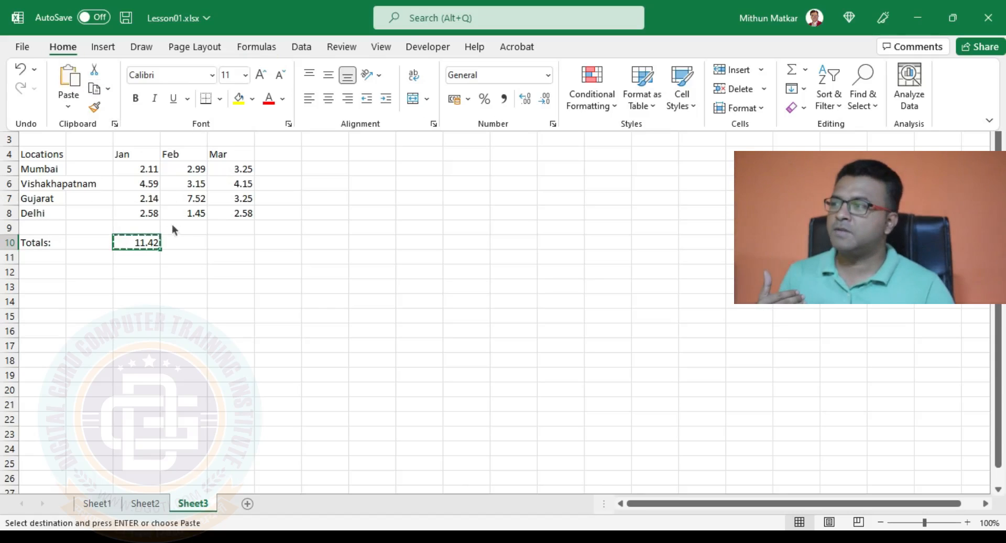
{"action": "left_click", "coordinate": [181, 244]}
{"action": "left_click", "coordinate": [185, 243]}
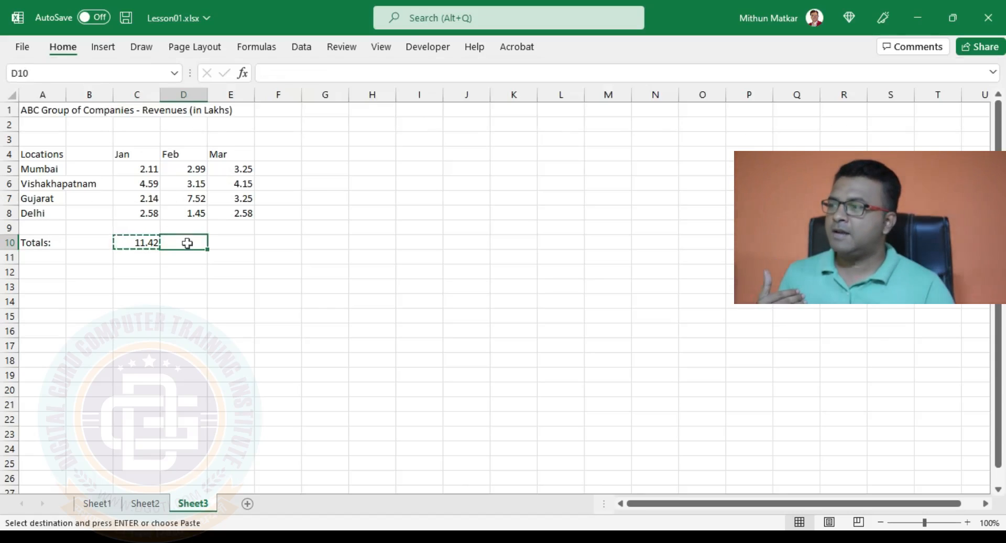
{"action": "left_click", "coordinate": [72, 50]}
{"action": "left_click", "coordinate": [71, 80]}
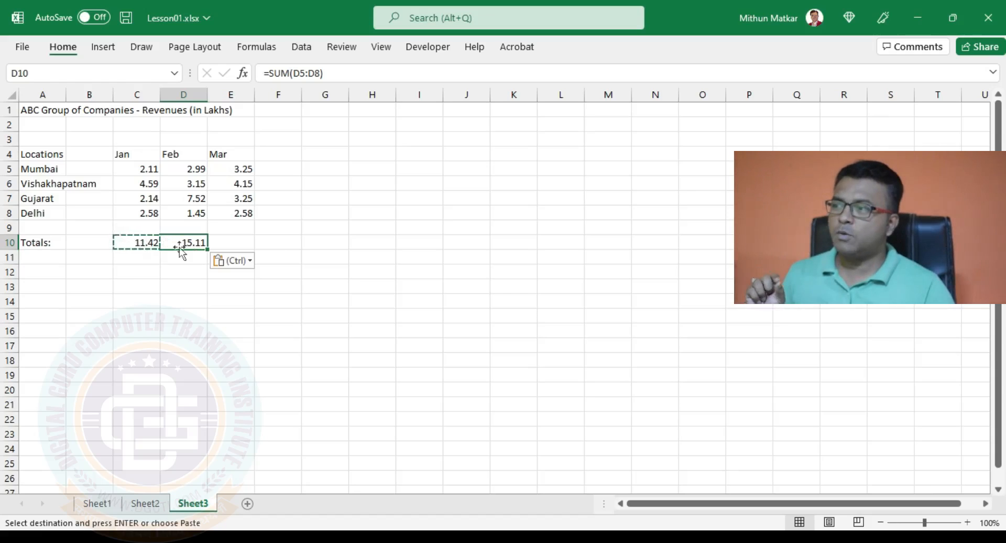
{"action": "left_click", "coordinate": [137, 243]}
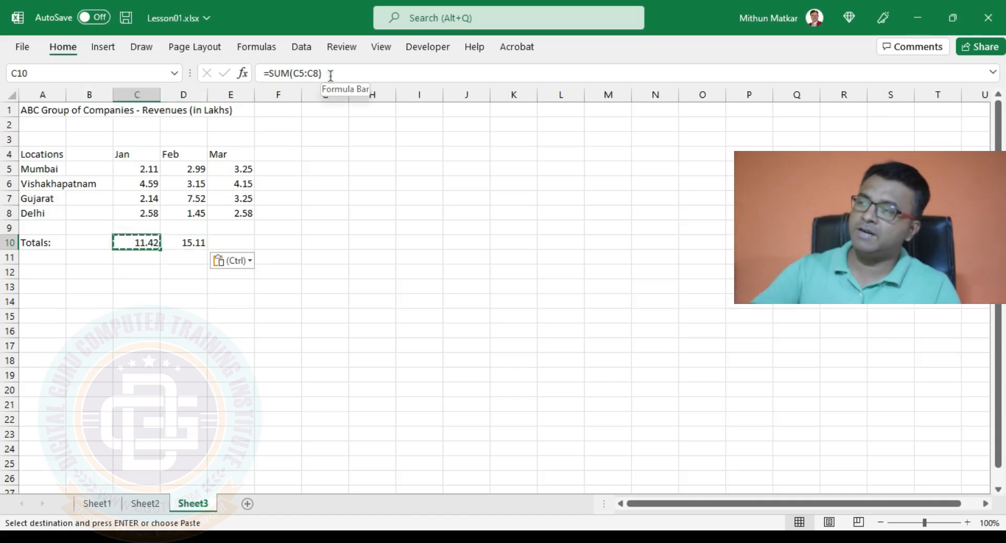
{"action": "key", "text": "Escape"}
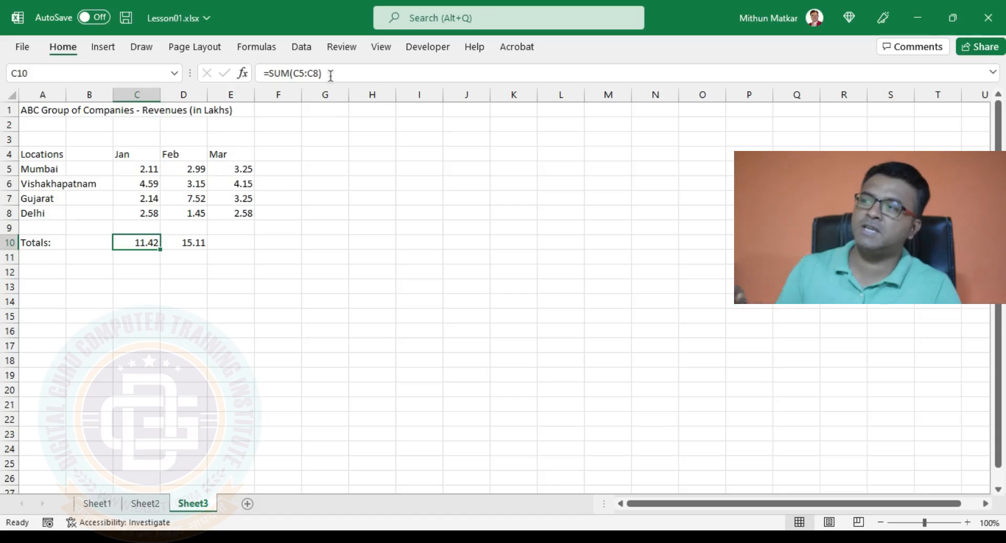
{"action": "left_click", "coordinate": [191, 245]}
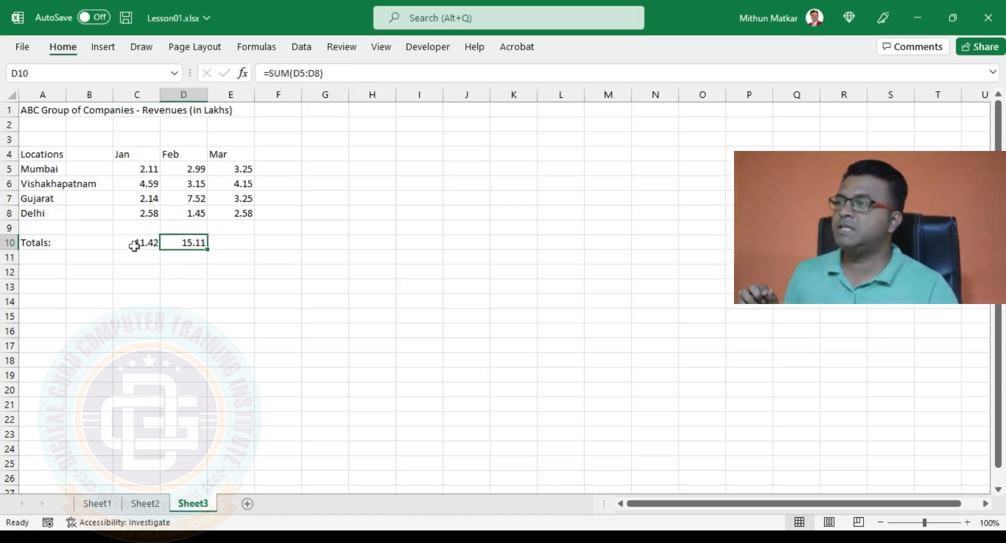
{"action": "left_click", "coordinate": [136, 245]}
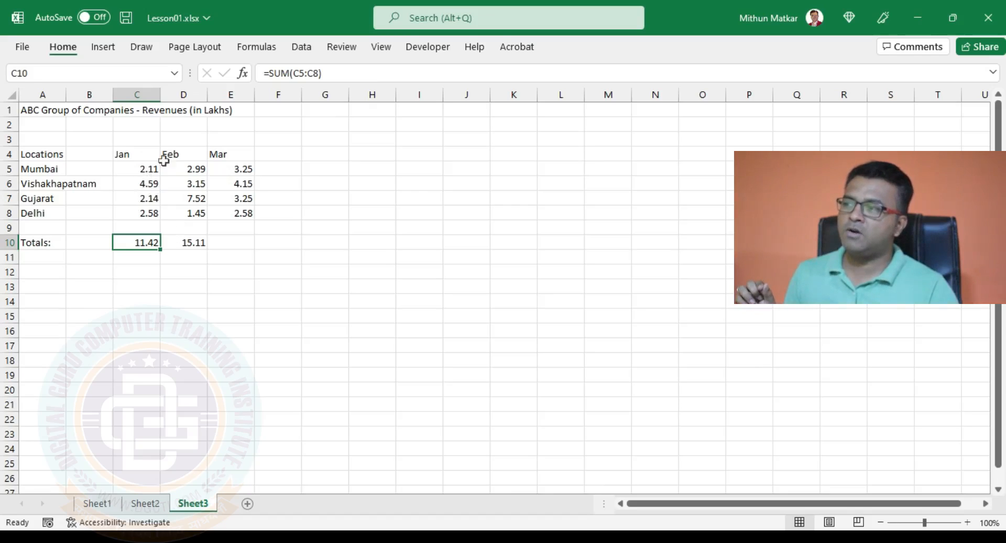
{"action": "left_click", "coordinate": [195, 243]}
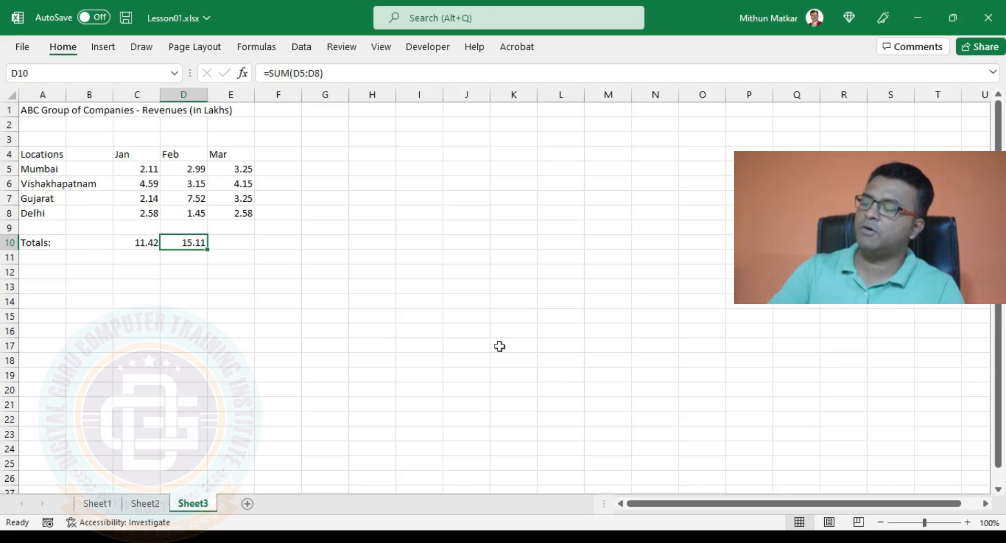
Paste the Feb total formula into E10 to get a Mar total of 13.23.
{"action": "key", "text": "ctrl+c"}
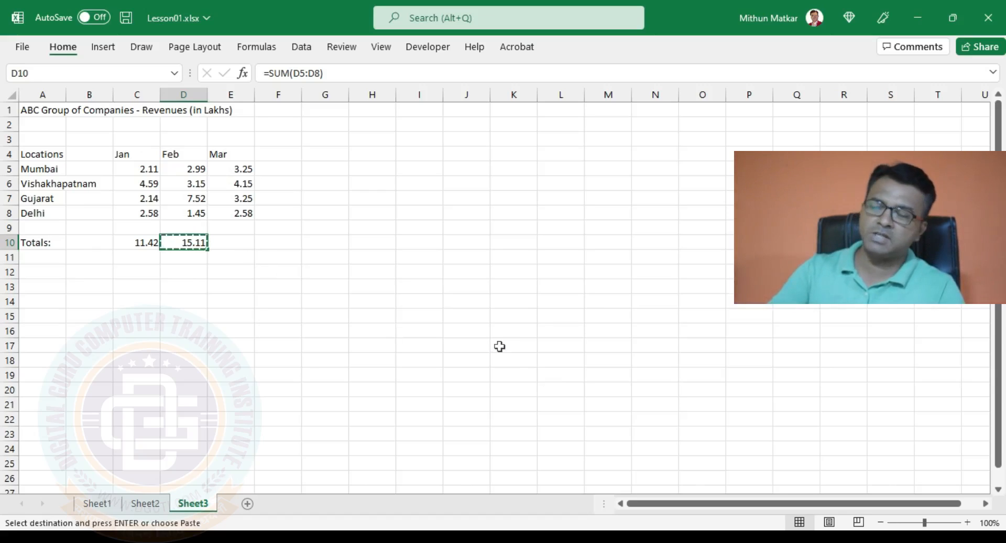
{"action": "left_click", "coordinate": [226, 241]}
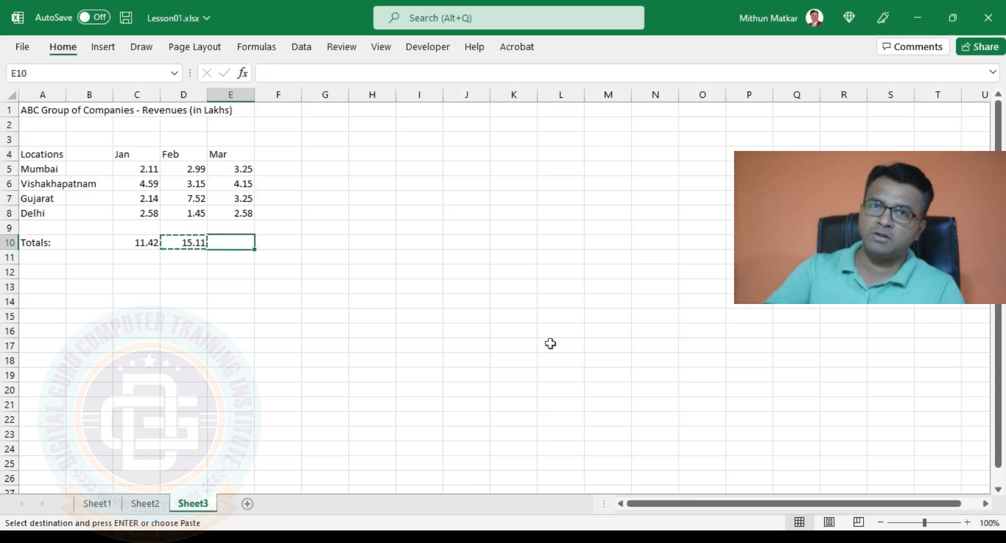
{"action": "key", "text": "ctrl+v"}
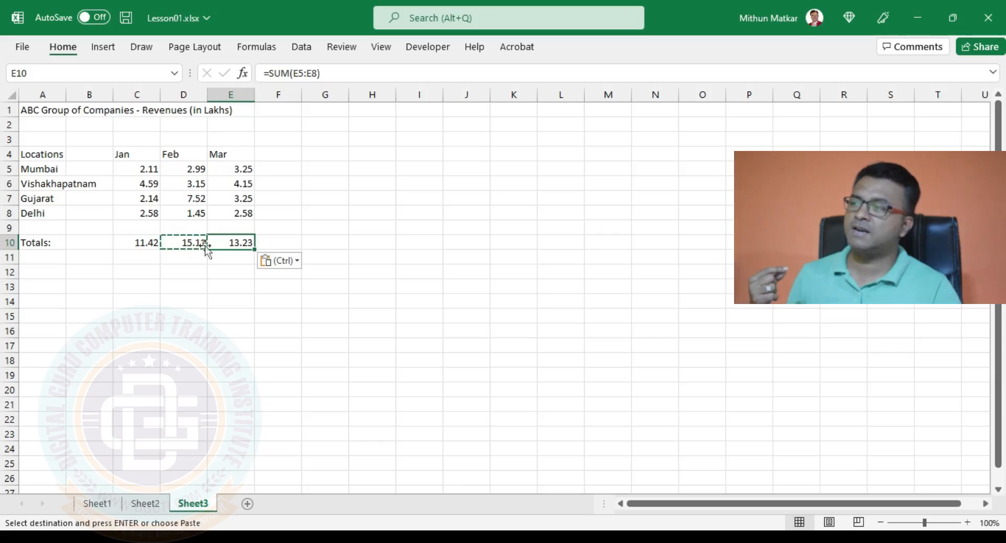
Delete the Feb and Mar totals in D10:E10, leaving only Jan's 11.42.
{"action": "left_click_drag", "start_coordinate": [187, 241], "coordinate": [209, 239]}
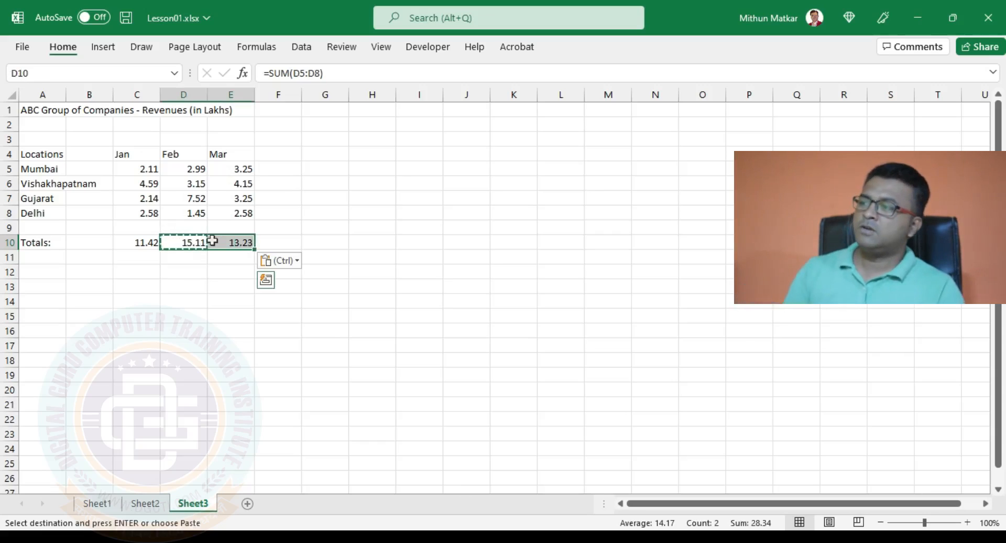
{"action": "key", "text": "Delete"}
{"action": "left_click", "coordinate": [210, 270]}
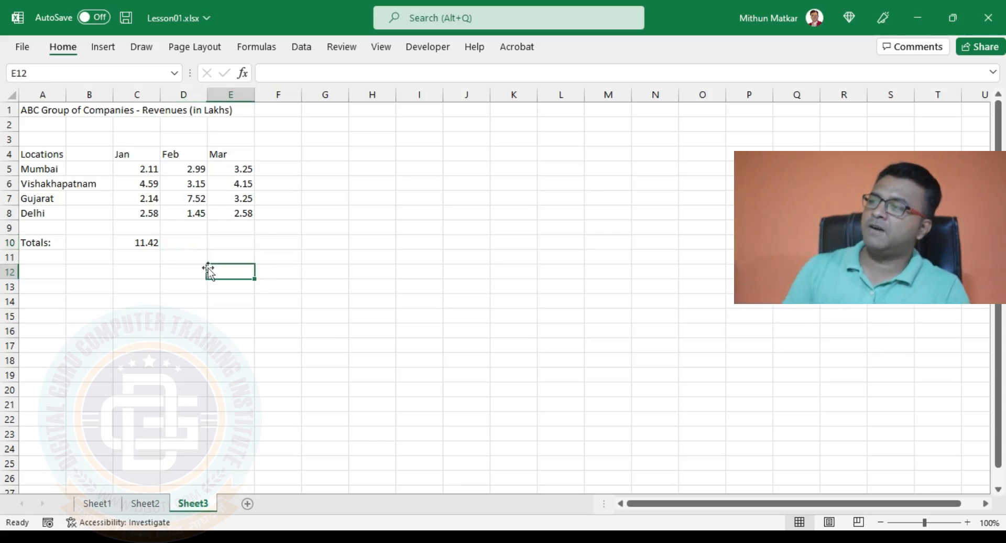
{"action": "left_click", "coordinate": [143, 241]}
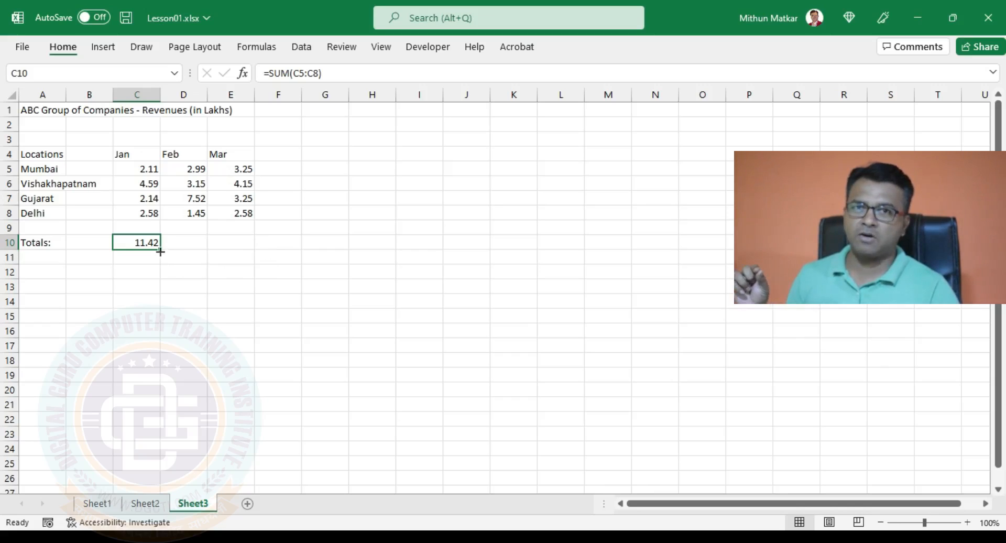
Fill the Jan =SUM(C5:C8) formula across to E10, giving Feb 15.11 and Mar 13.23.
{"action": "left_click_drag", "start_coordinate": [160, 252], "coordinate": [247, 245]}
{"action": "left_click", "coordinate": [184, 244]}
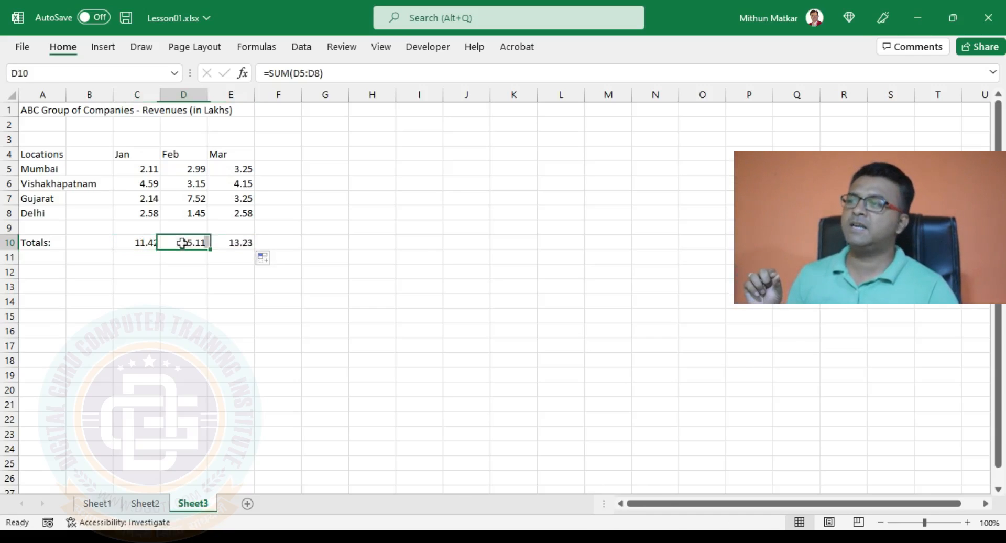
{"action": "left_click", "coordinate": [231, 246]}
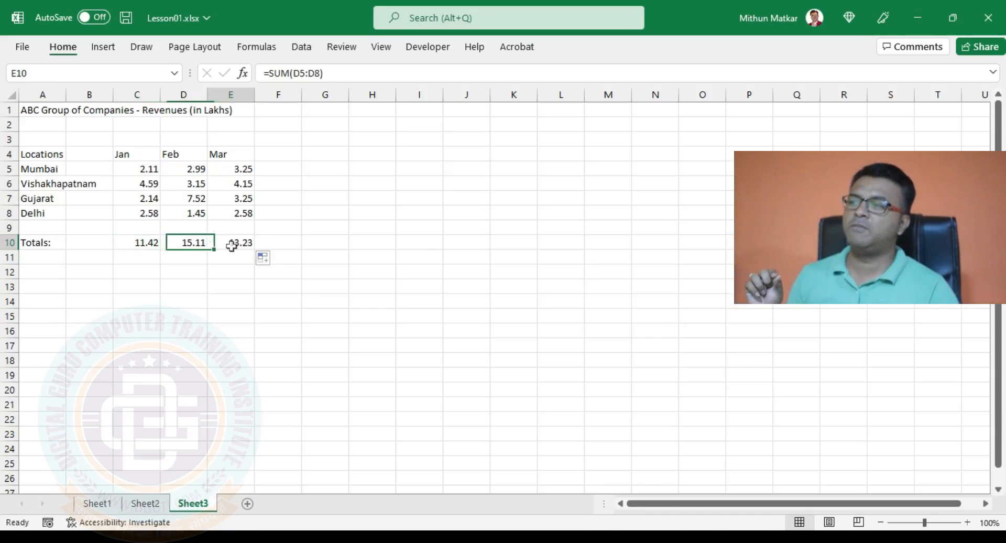
{"action": "left_click", "coordinate": [147, 237]}
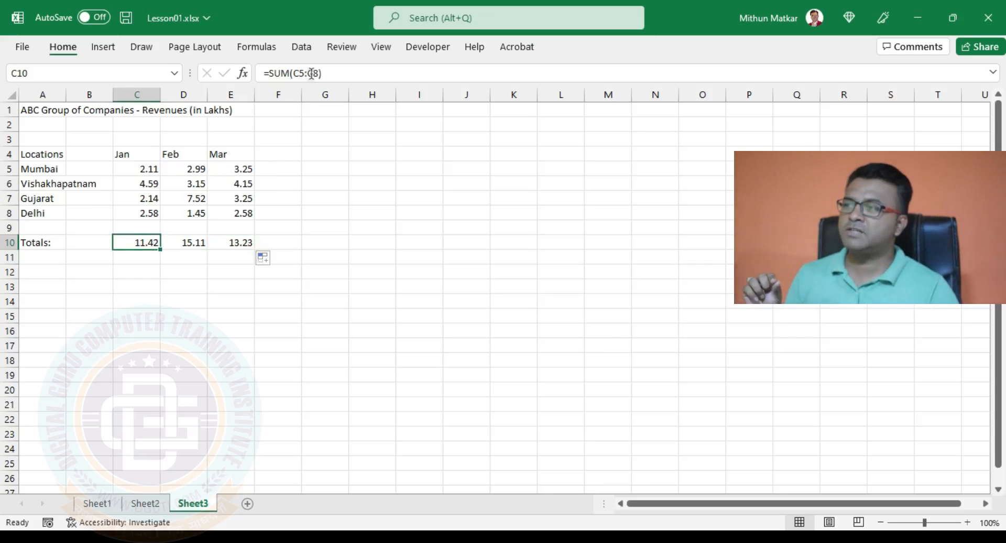
{"action": "double_click", "coordinate": [189, 242]}
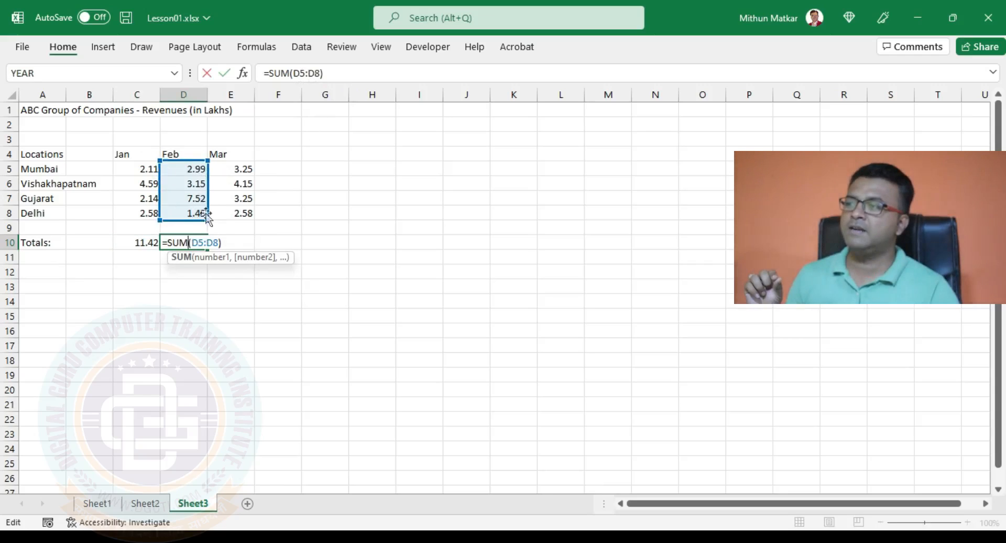
{"action": "left_click", "coordinate": [231, 243]}
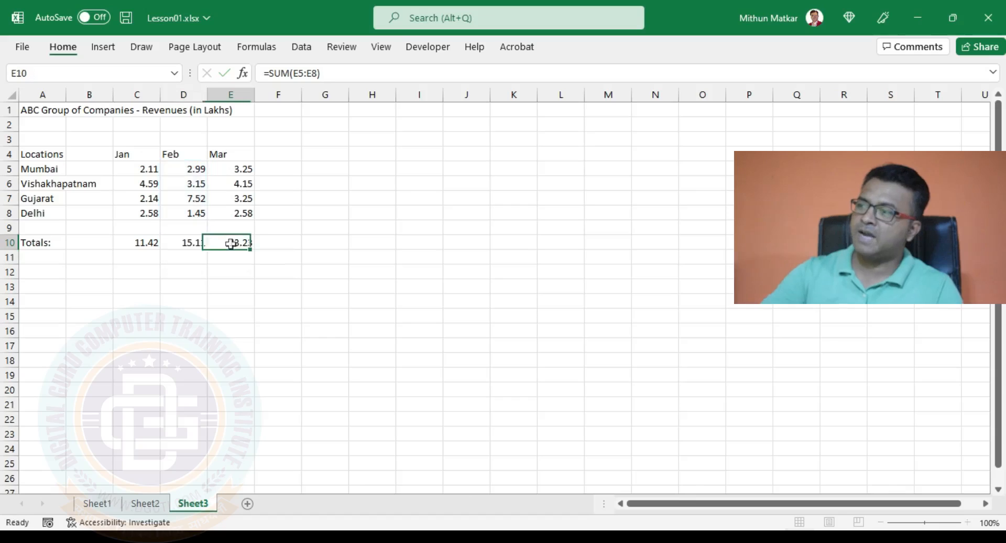
{"action": "double_click", "coordinate": [239, 242]}
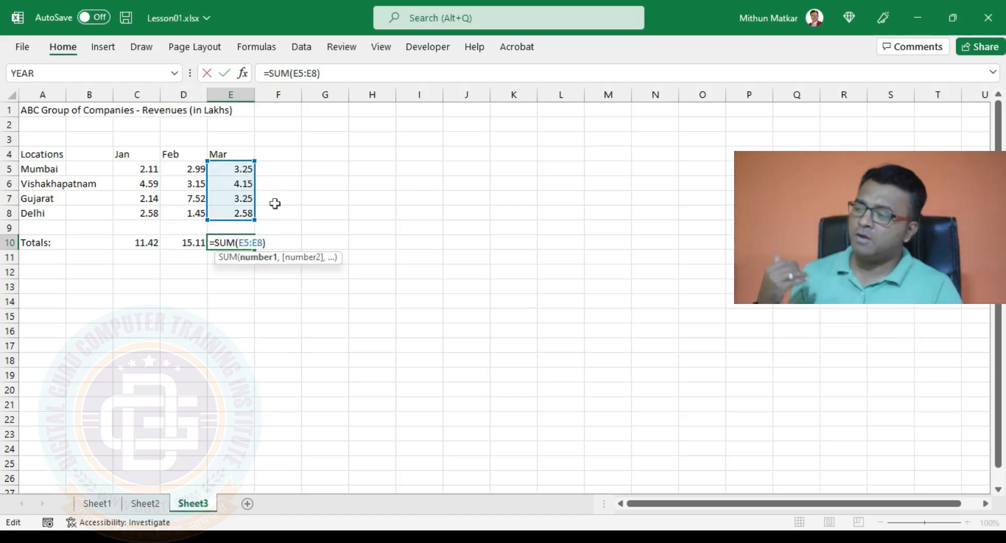
{"action": "key", "text": "ctrl+Return"}
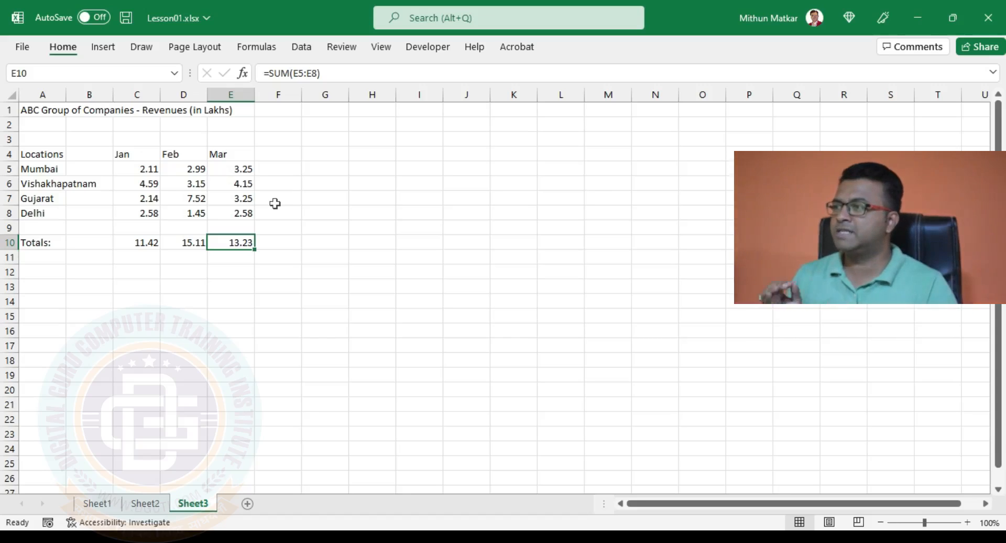
Rename the A10 label to 'Totals in INR:'.
{"action": "left_click", "coordinate": [57, 241]}
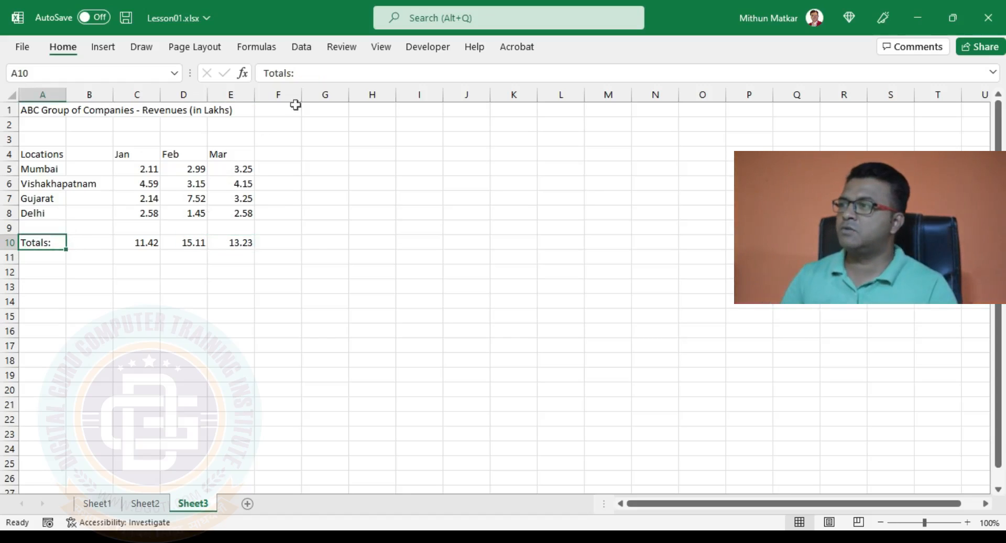
{"action": "left_click", "coordinate": [291, 74]}
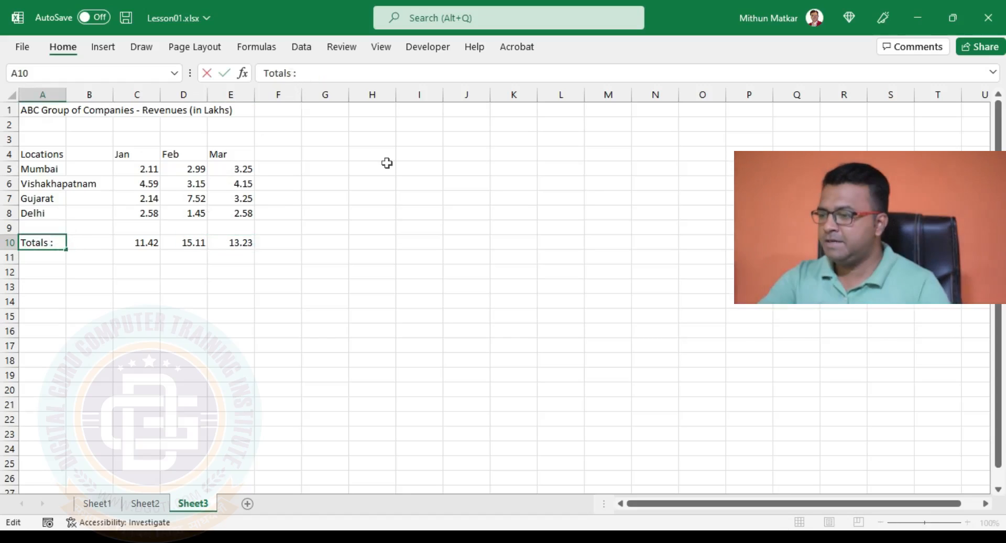
{"action": "type", "text": "in IN"}
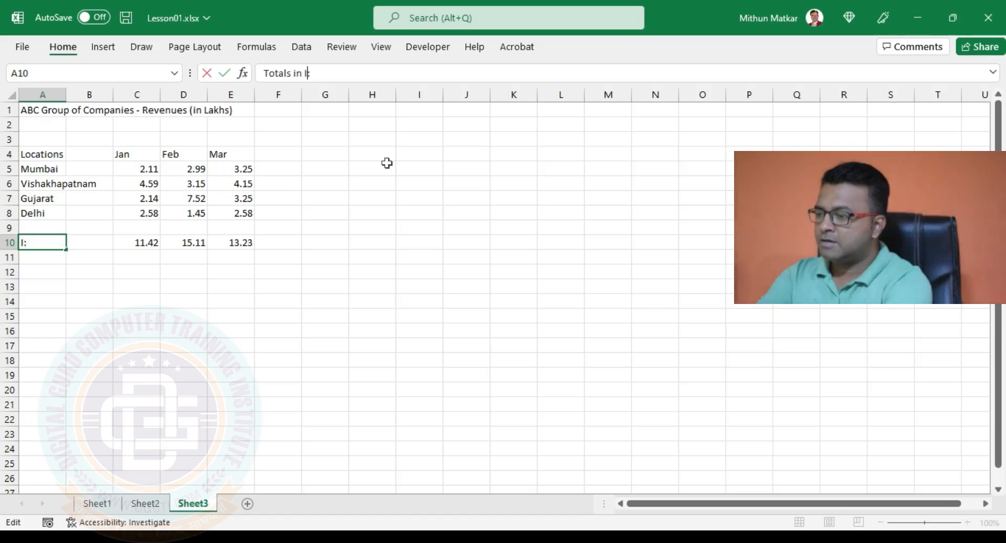
{"action": "type", "text": "R:"}
{"action": "key", "text": "Return"}
Enter the label 'Totals in USD:' in A11 beneath the INR totals row.
{"action": "type", "text": "Tot"}
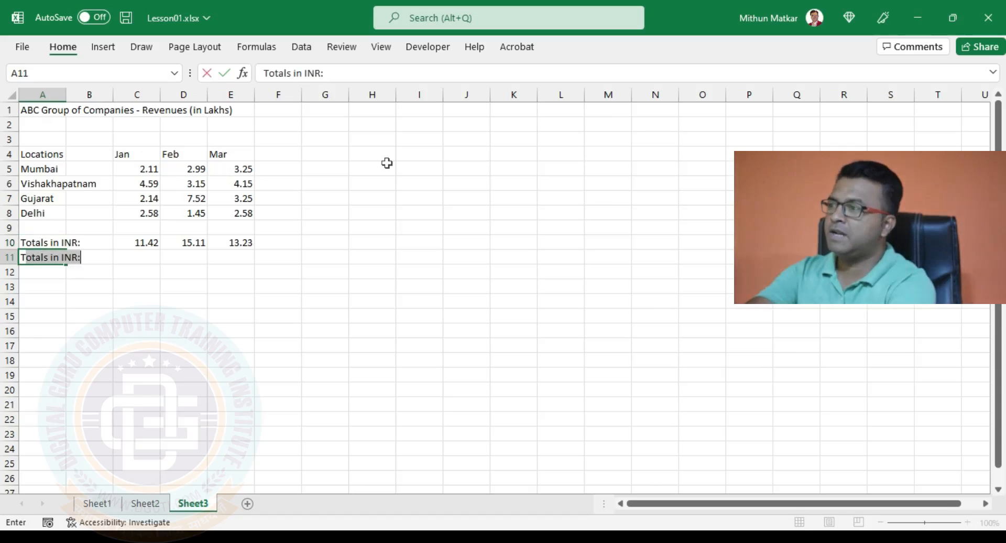
{"action": "type", "text": "als in USD"}
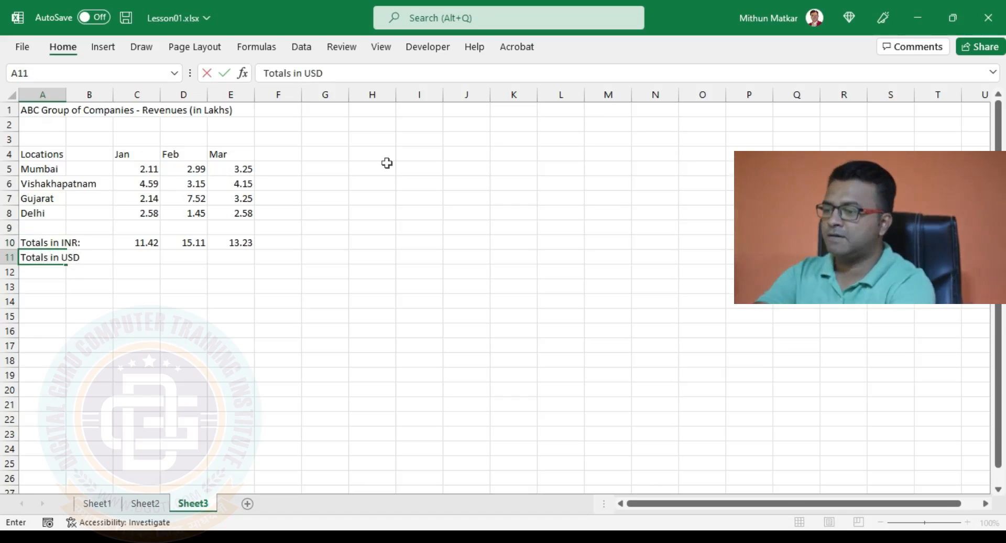
{"action": "type", "text": ":"}
{"action": "key", "text": "Tab"}
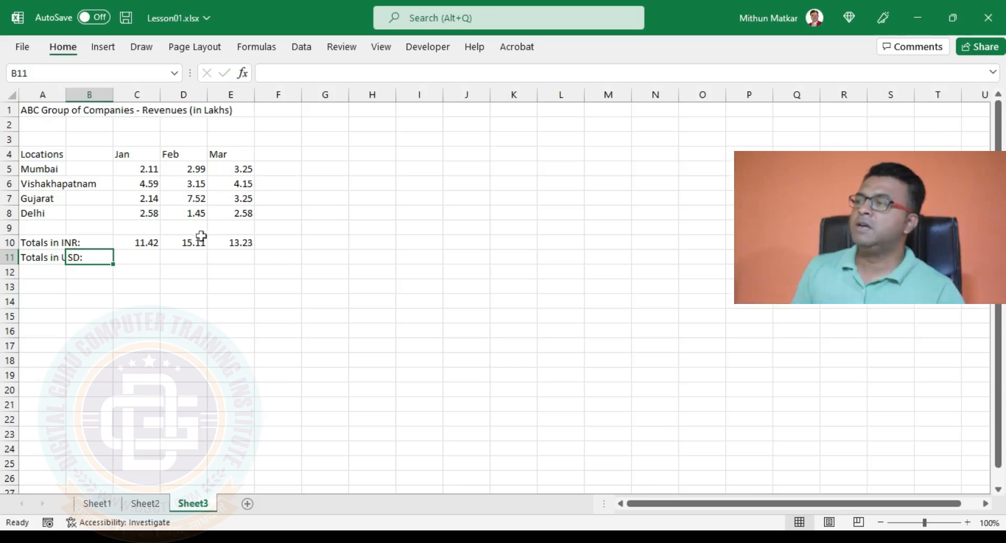
{"action": "left_click", "coordinate": [155, 243]}
{"action": "left_click", "coordinate": [176, 242]}
{"action": "left_click", "coordinate": [242, 243]}
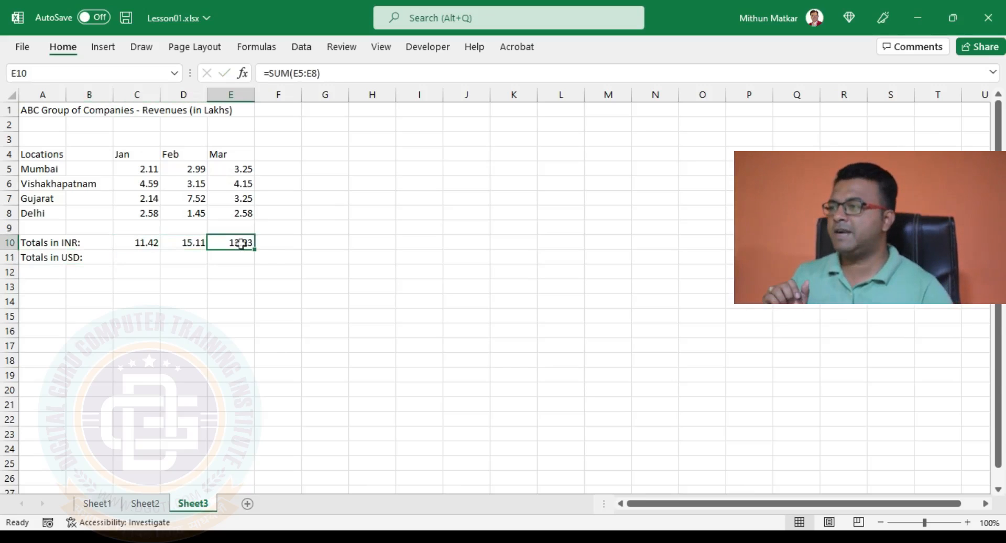
{"action": "left_click", "coordinate": [131, 242]}
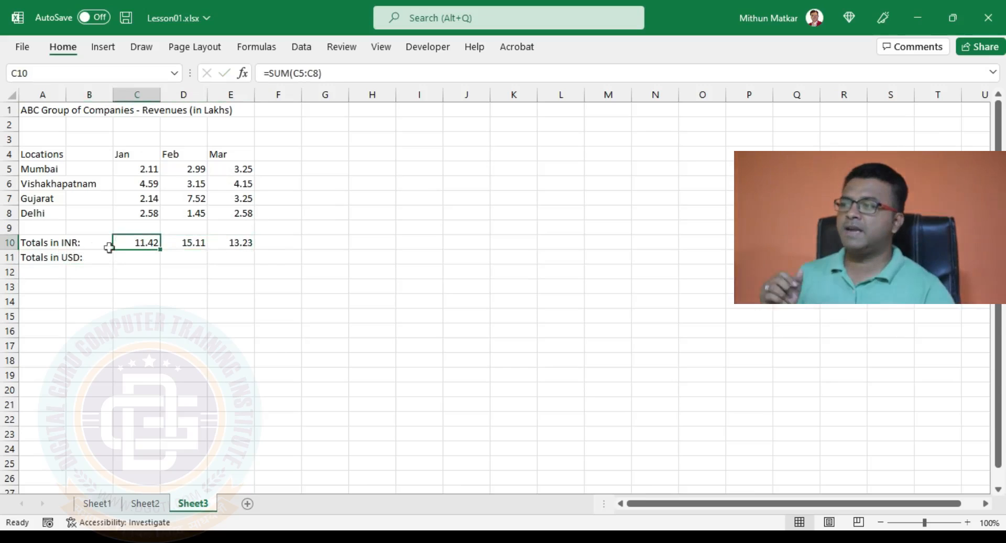
{"action": "left_click", "coordinate": [137, 260]}
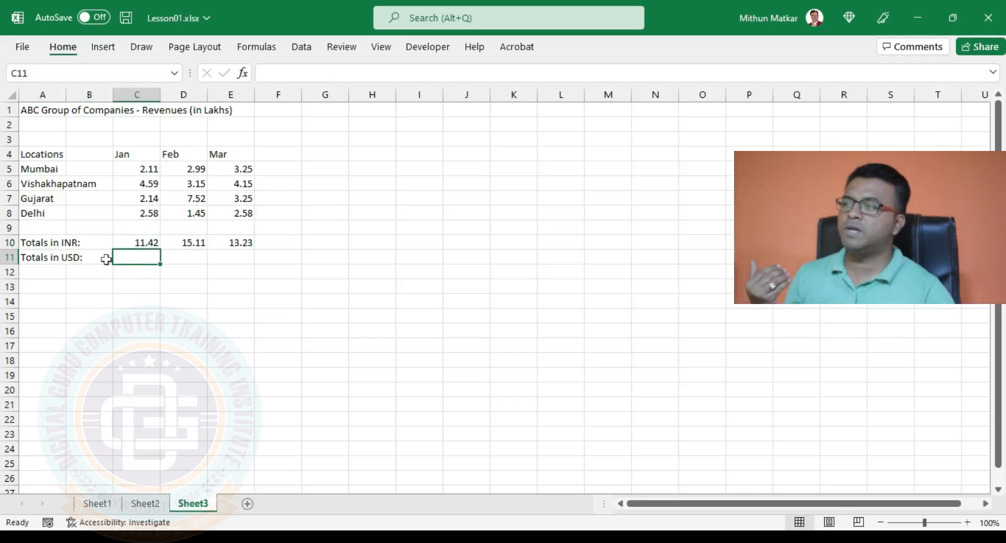
{"action": "left_click", "coordinate": [143, 242]}
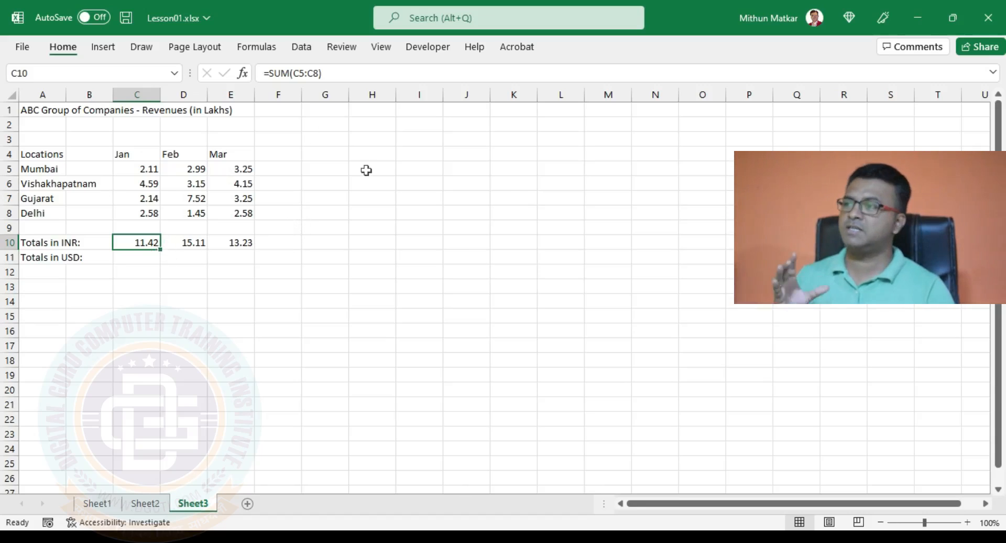
{"action": "left_click", "coordinate": [379, 108]}
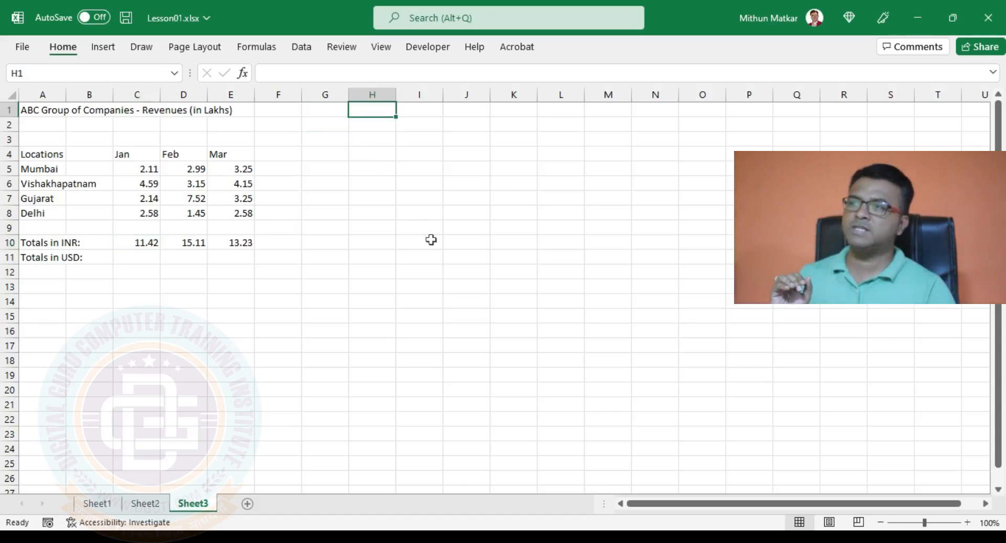
Put the label 'Exchange Rate:' in H1 and the rate 70 in J1.
{"action": "type", "text": "Exchange Rate"}
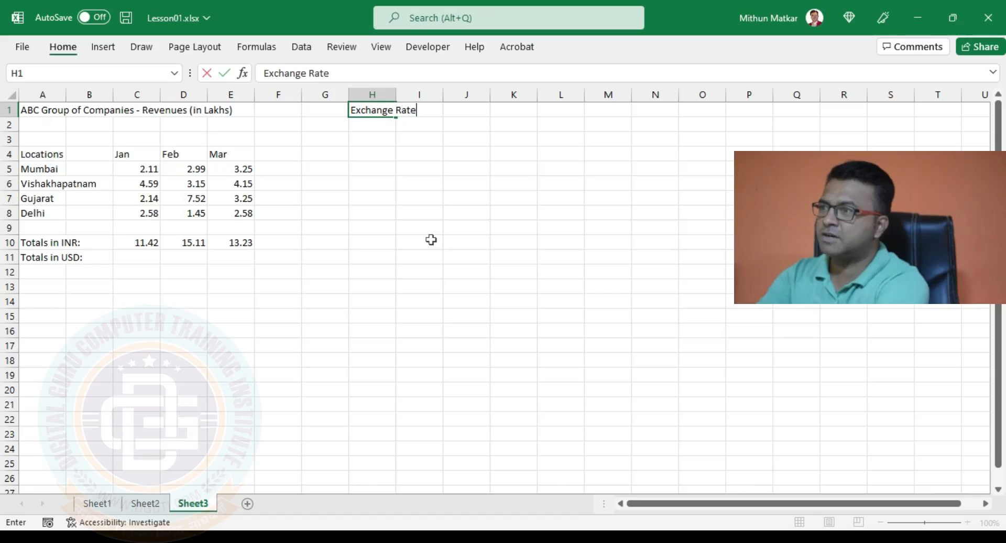
{"action": "type", "text": ":"}
{"action": "key", "text": "Tab"}
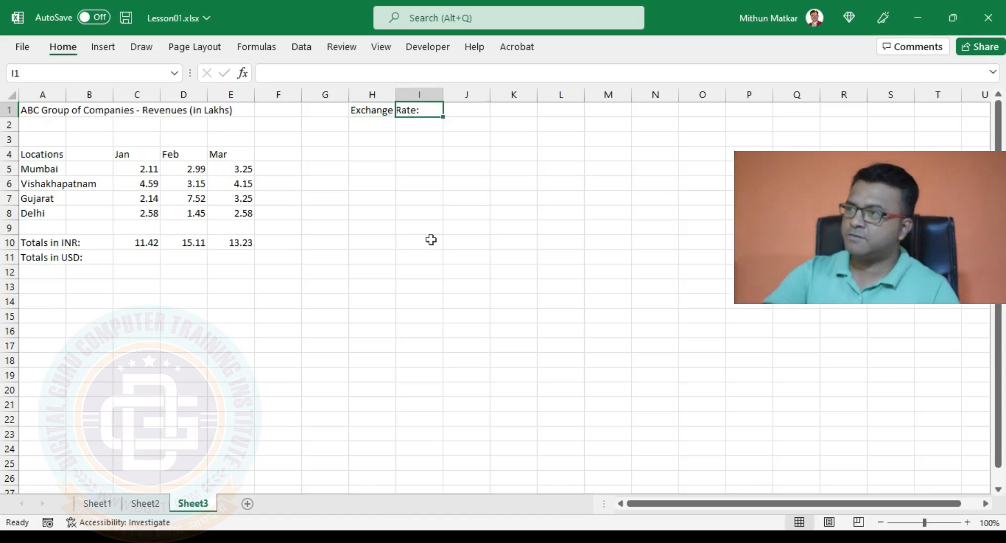
{"action": "key", "text": "Right"}
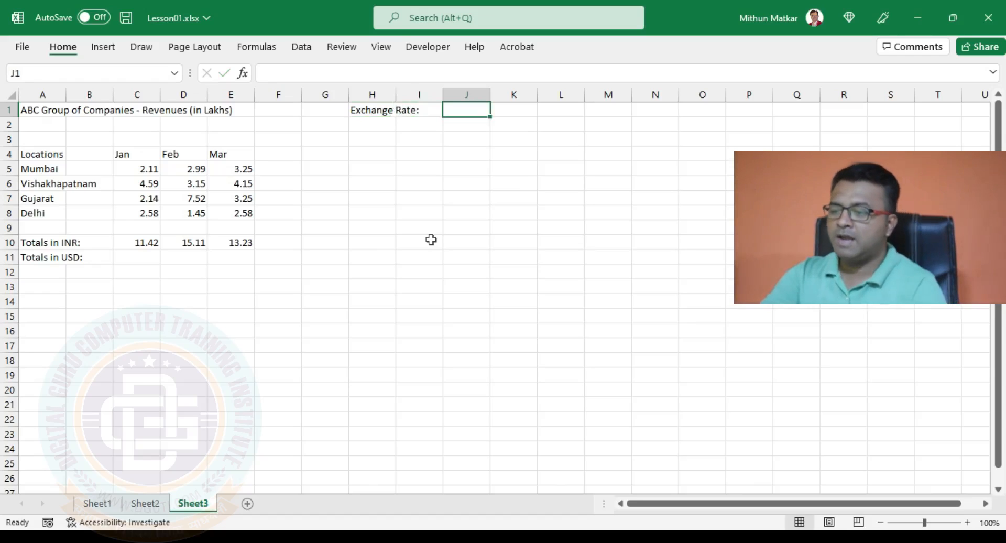
{"action": "type", "text": "7"}
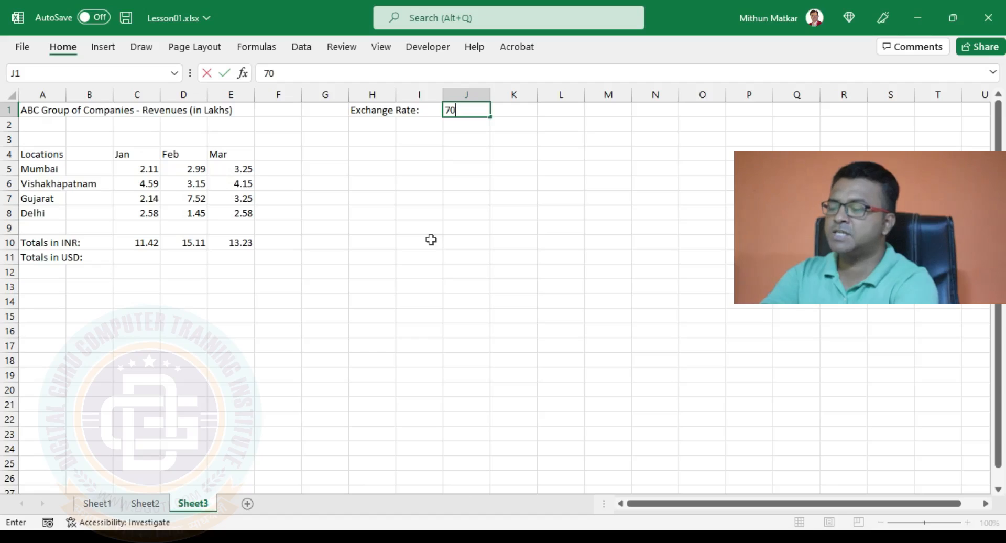
{"action": "type", "text": "0"}
{"action": "key", "text": "Return"}
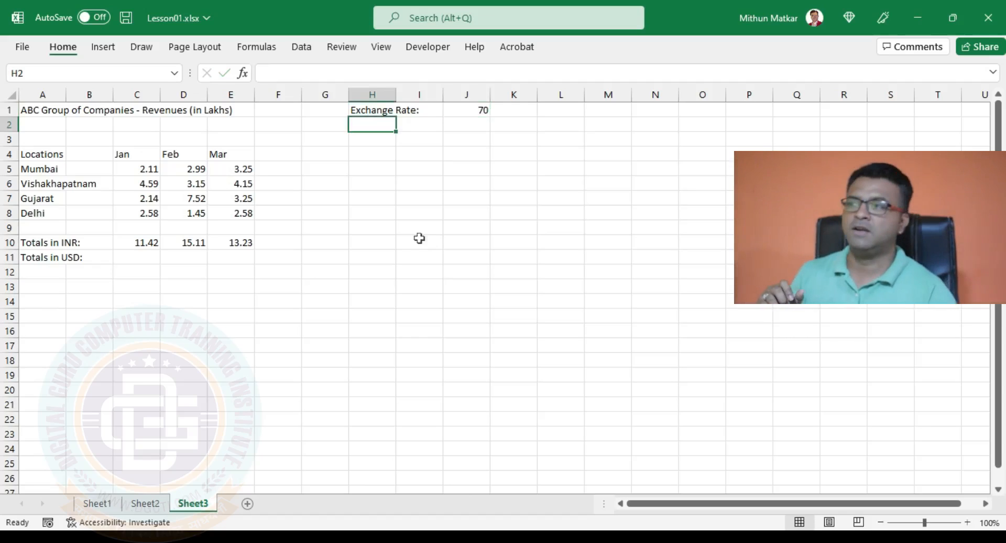
Enter =C10*J1 in C11 to convert January's INR total to USD.
{"action": "left_click", "coordinate": [147, 258]}
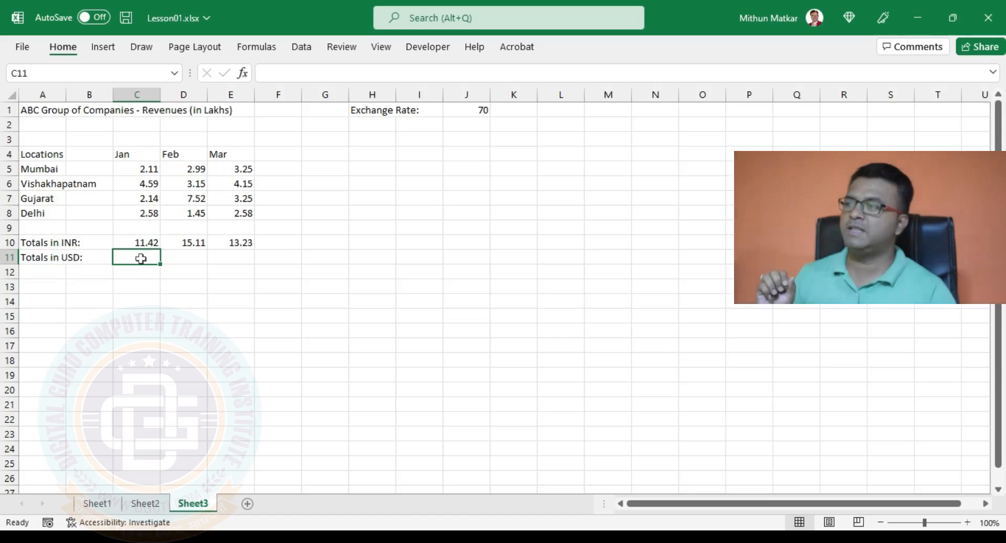
{"action": "type", "text": "="}
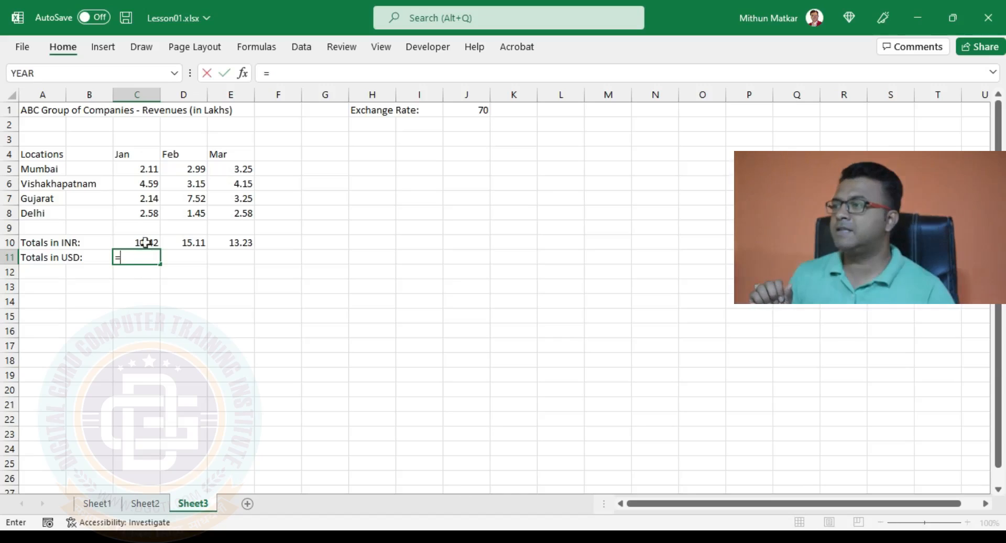
{"action": "left_click", "coordinate": [143, 242]}
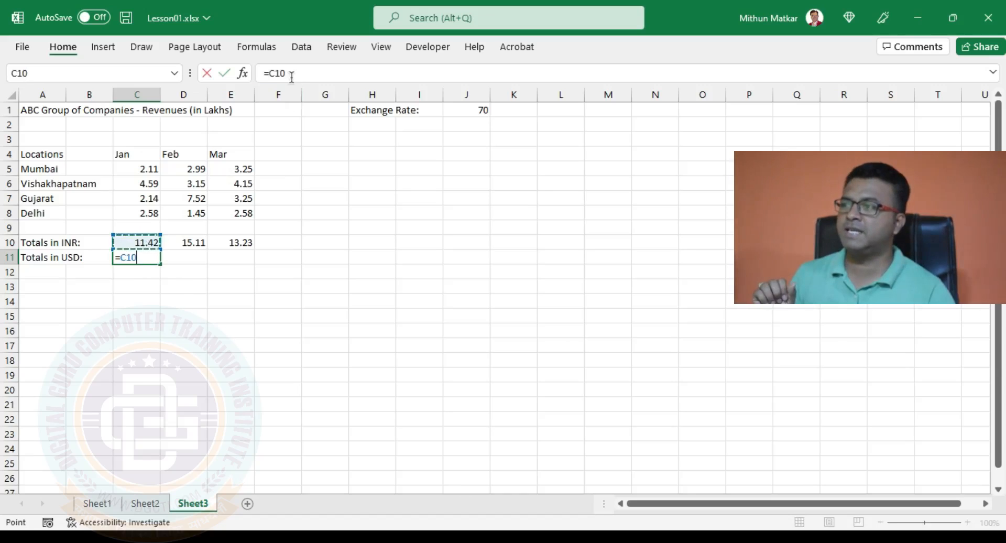
{"action": "type", "text": "*"}
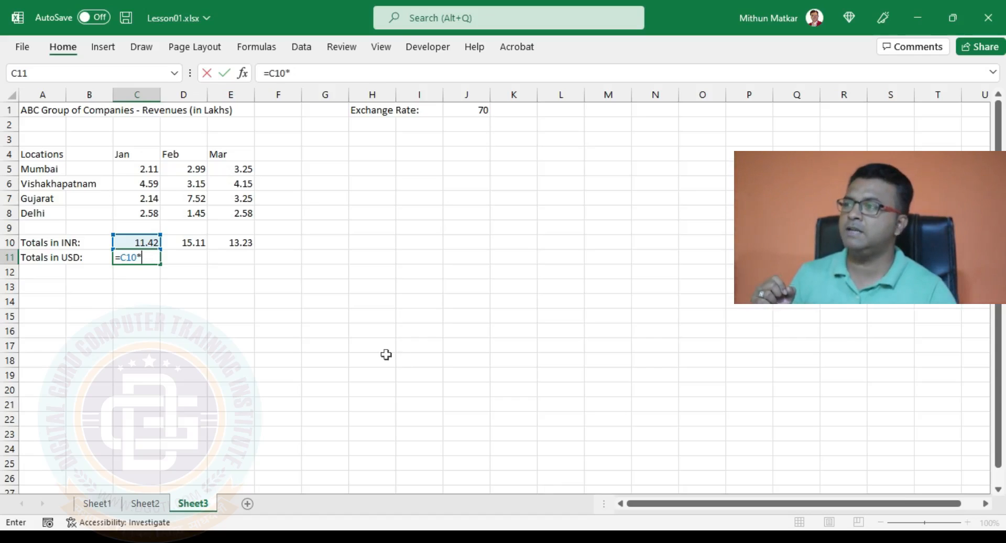
{"action": "left_click", "coordinate": [474, 109]}
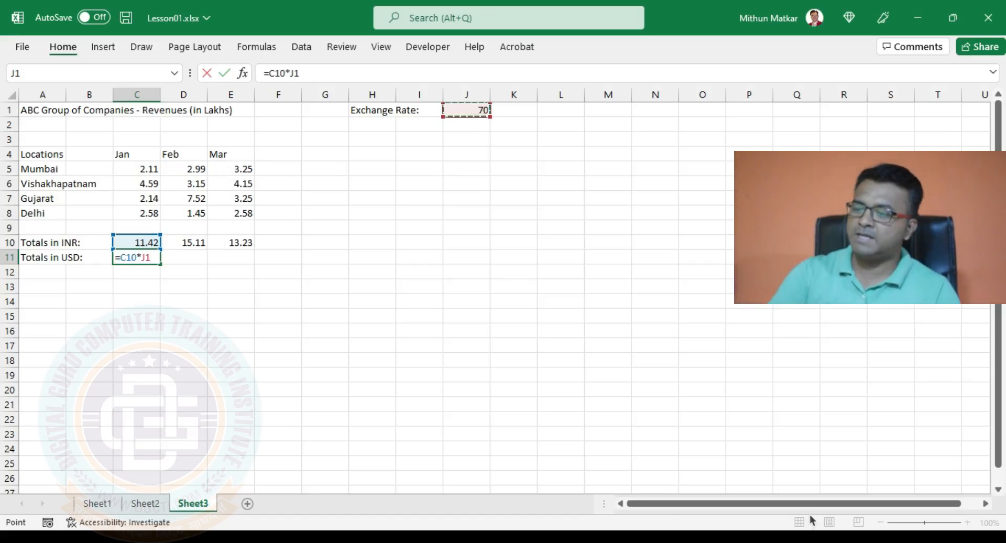
{"action": "key", "text": "Return"}
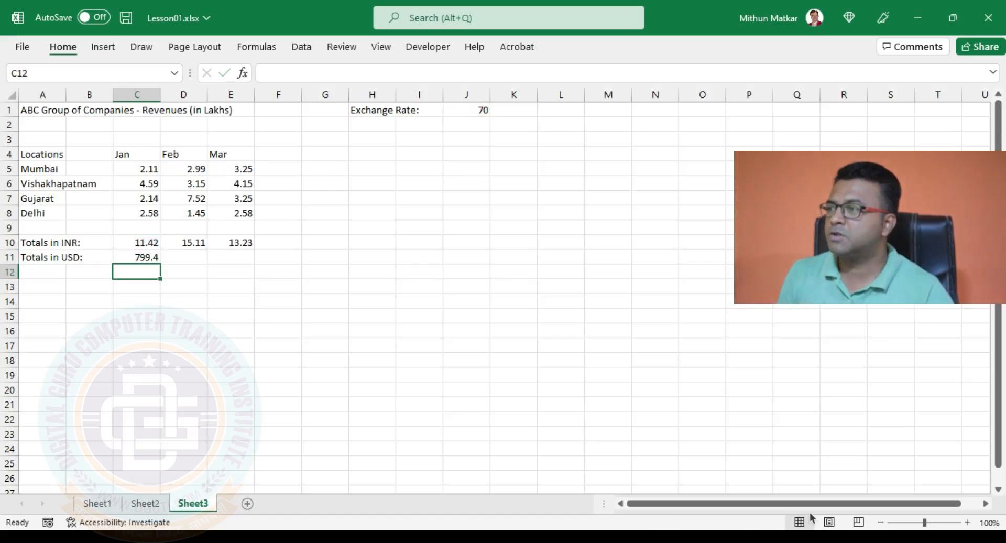
Fill the Jan USD formula across to E11; Feb and Mar show 0 because they reference K1 and L1.
{"action": "left_click", "coordinate": [149, 241]}
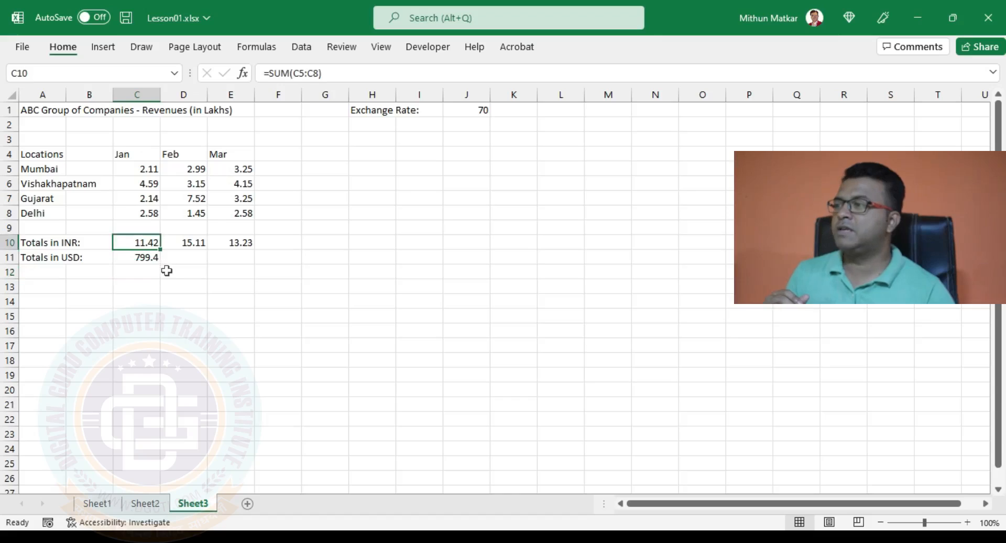
{"action": "left_click", "coordinate": [135, 256]}
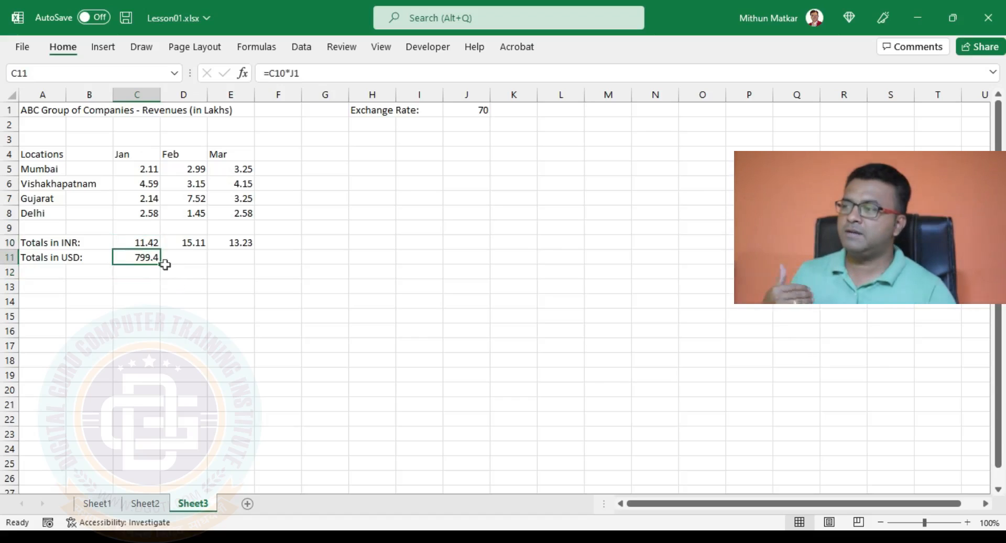
{"action": "left_click_drag", "start_coordinate": [163, 265], "coordinate": [250, 258]}
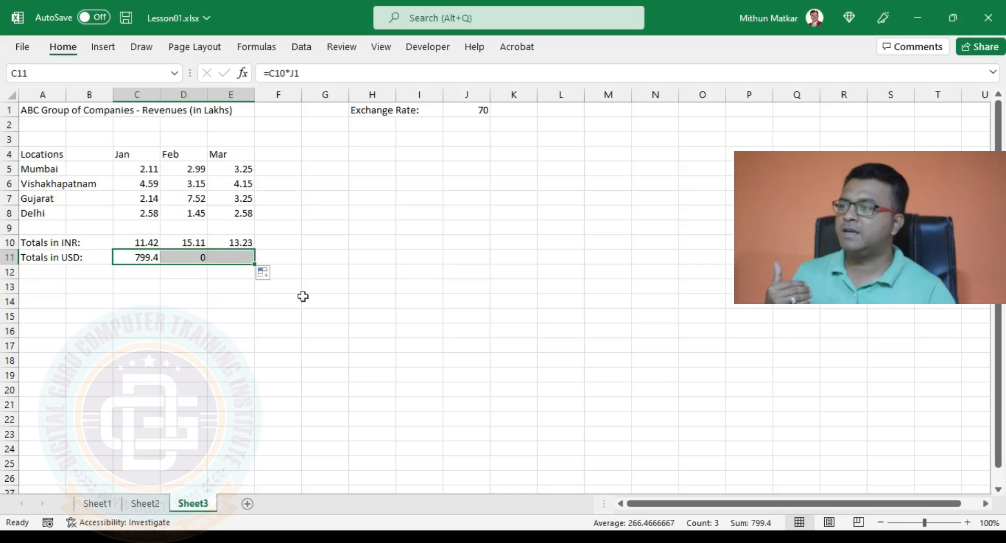
{"action": "left_click", "coordinate": [200, 256]}
{"action": "left_click", "coordinate": [225, 262]}
{"action": "left_click", "coordinate": [199, 257]}
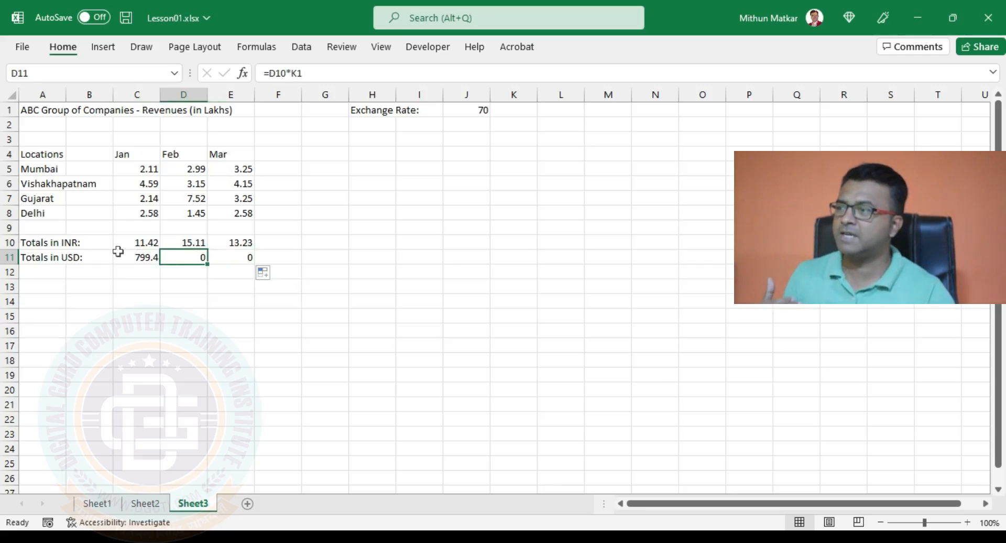
{"action": "left_click", "coordinate": [146, 243]}
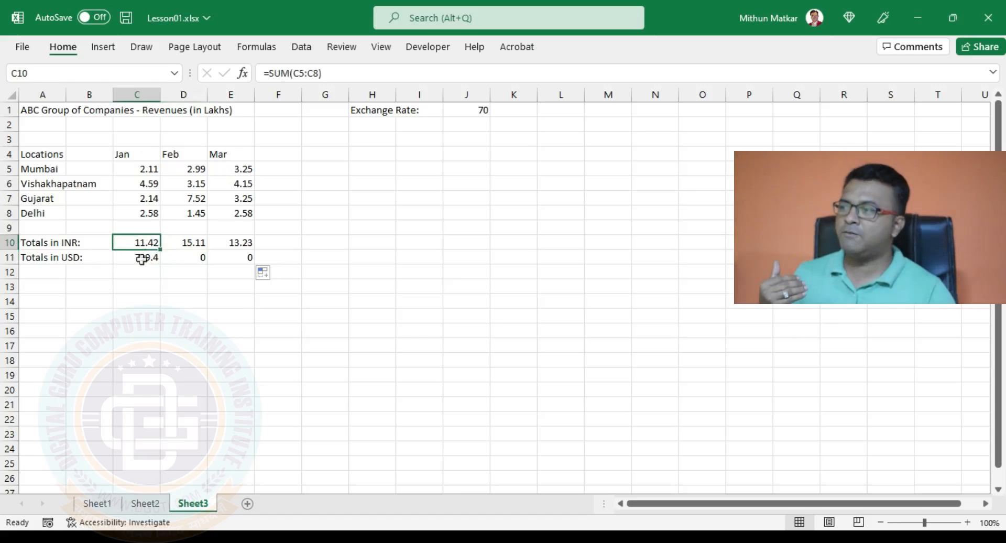
{"action": "left_click", "coordinate": [142, 257]}
{"action": "left_click", "coordinate": [185, 259]}
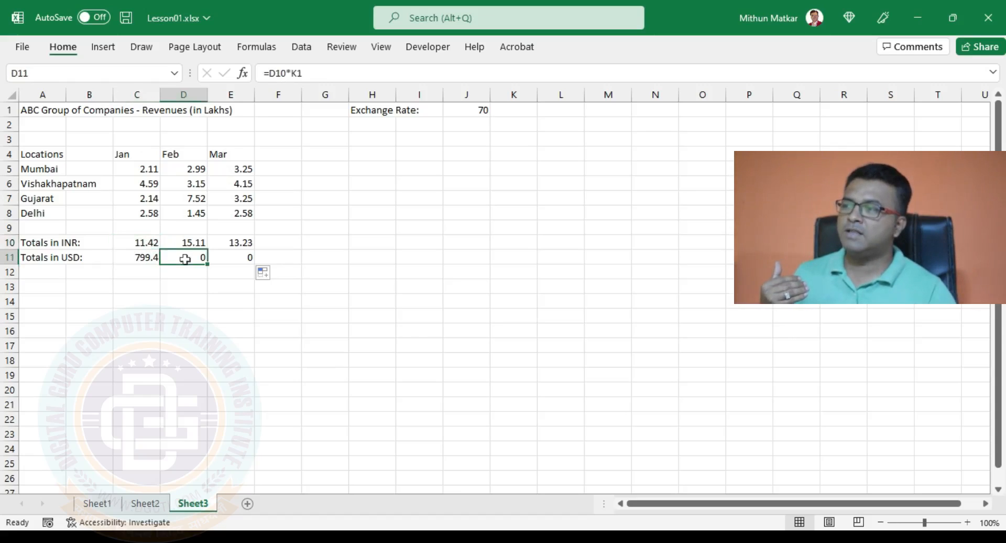
{"action": "left_click", "coordinate": [157, 255]}
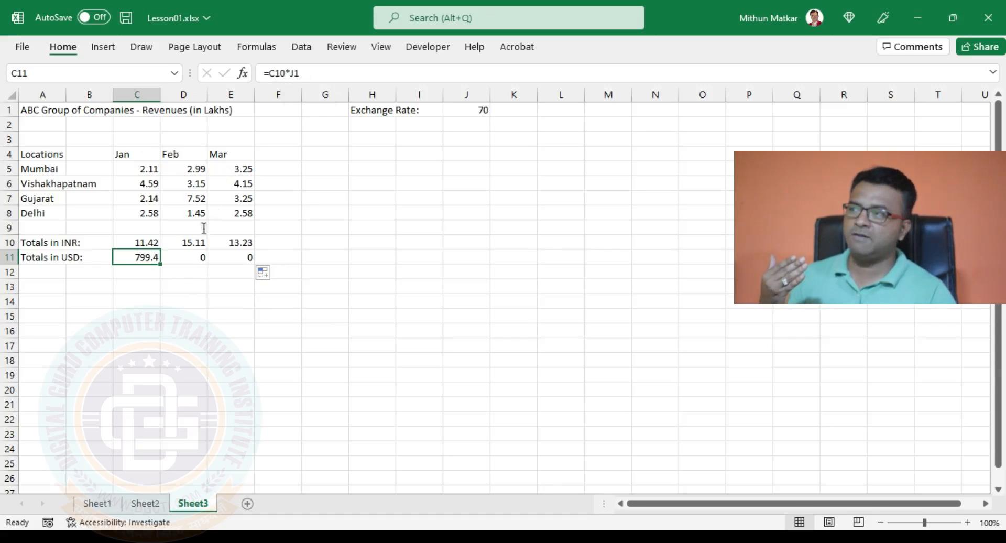
{"action": "double_click", "coordinate": [149, 256]}
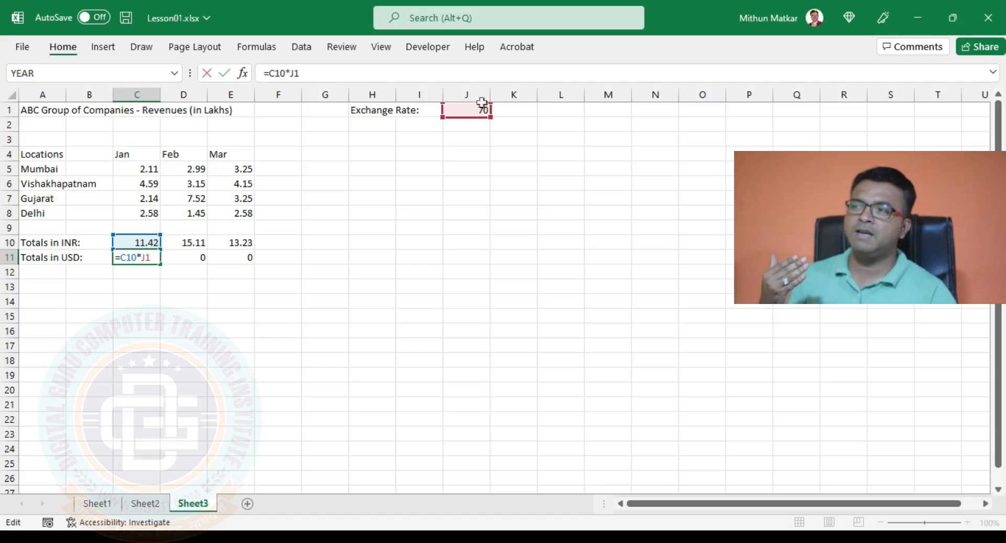
{"action": "key", "text": "Escape"}
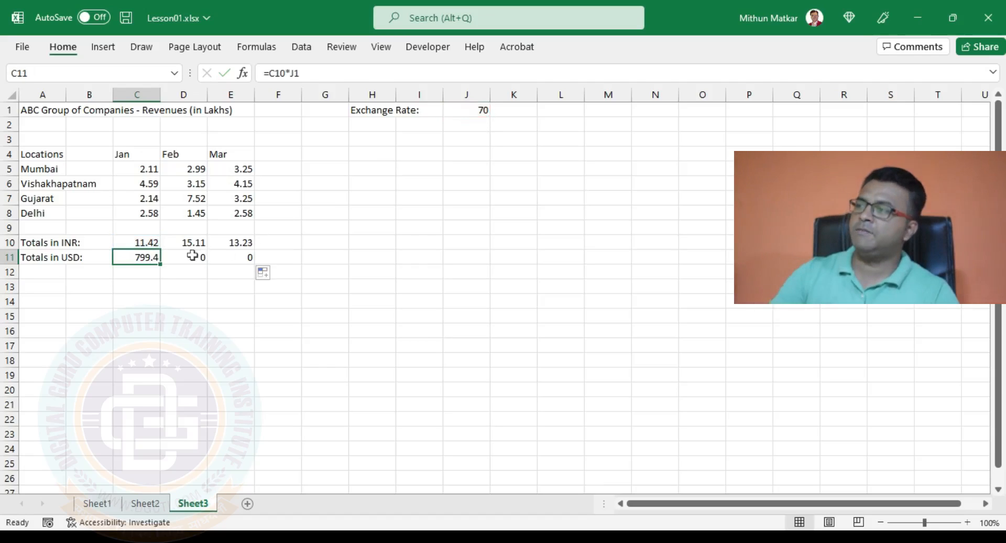
{"action": "double_click", "coordinate": [198, 255]}
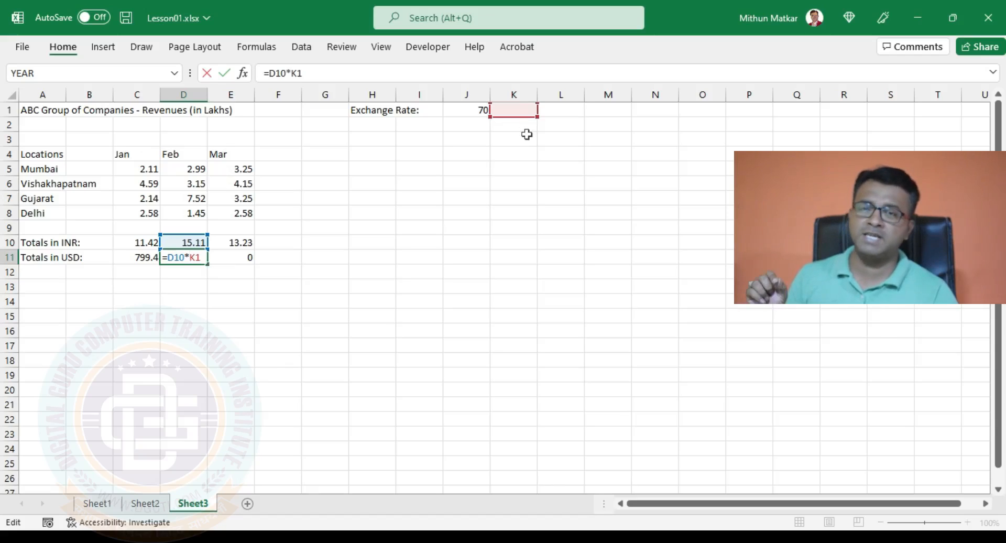
{"action": "key", "text": "Return"}
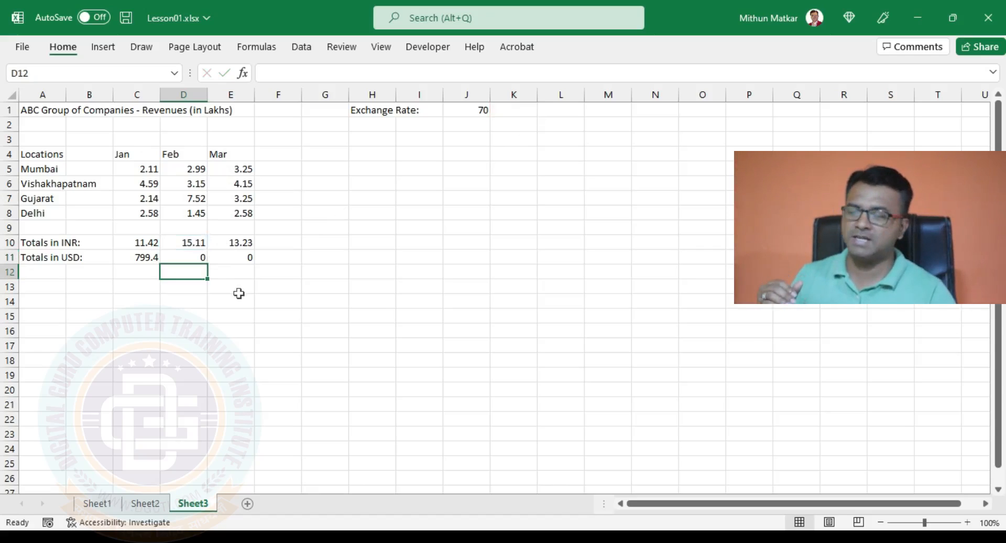
{"action": "double_click", "coordinate": [237, 257]}
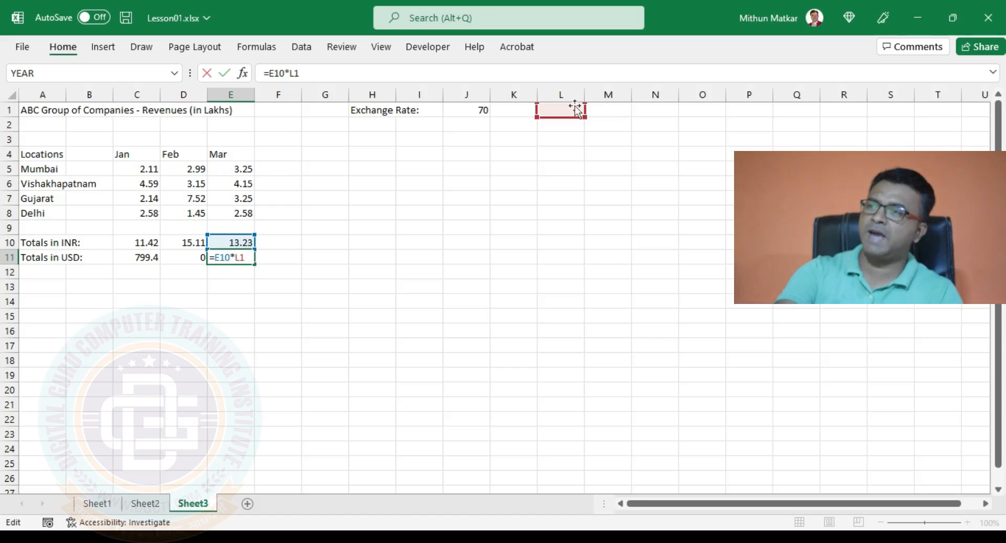
{"action": "key", "text": "Return"}
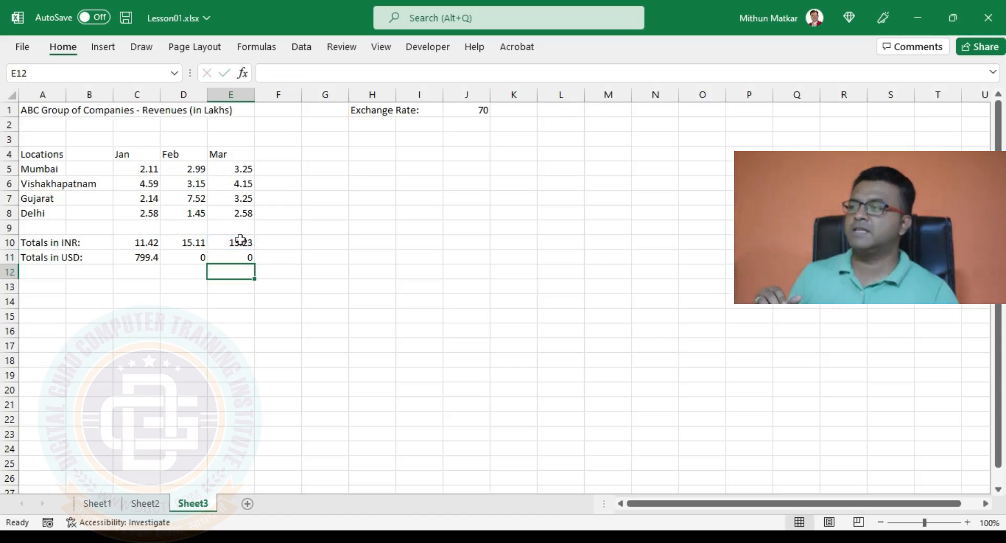
{"action": "left_click", "coordinate": [240, 240]}
{"action": "left_click", "coordinate": [233, 256]}
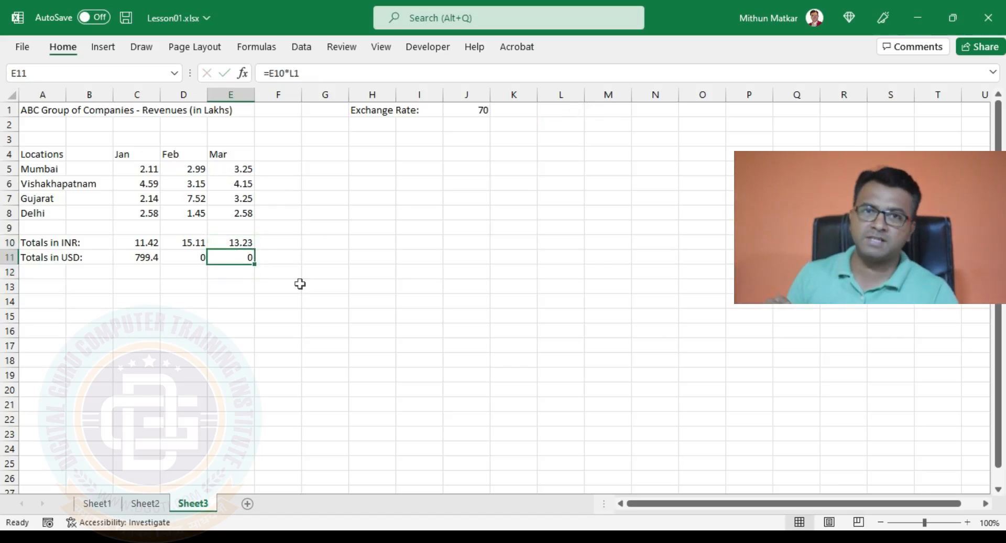
Copy the Mar USD formula back over D11 with the fill handle.
{"action": "left_click_drag", "start_coordinate": [254, 264], "coordinate": [204, 257]}
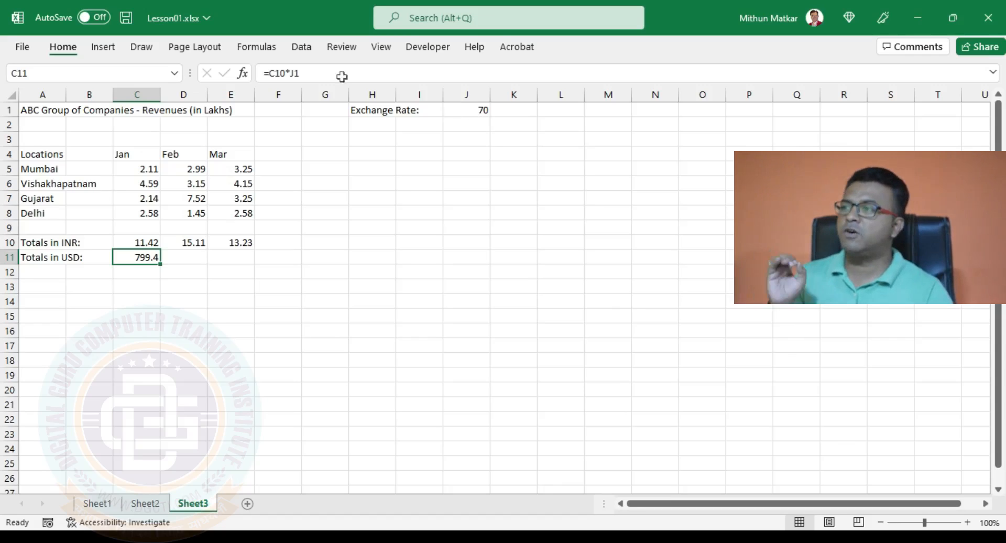
Change C11's formula to =C10*$J$1 so the exchange rate is an absolute reference.
{"action": "left_click", "coordinate": [292, 73]}
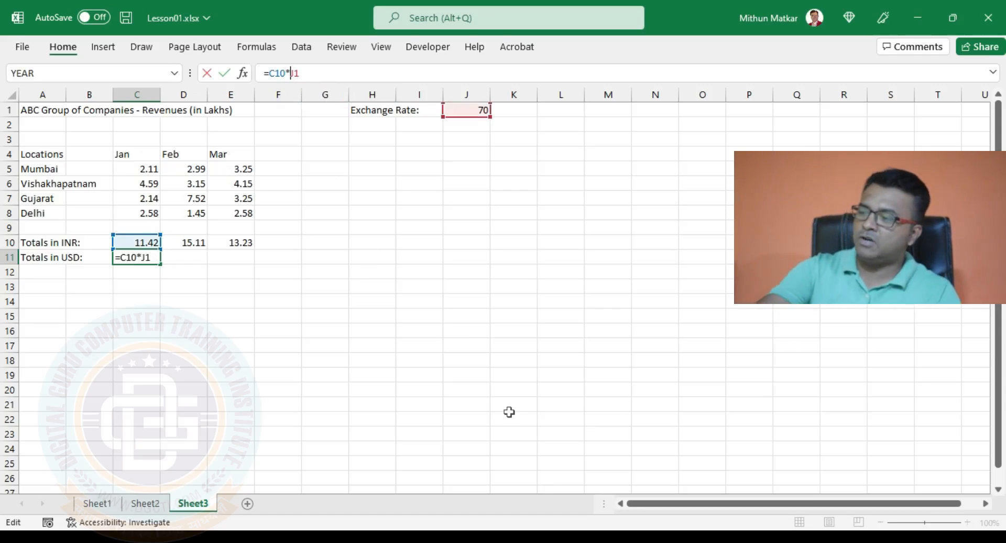
{"action": "type", "text": "$"}
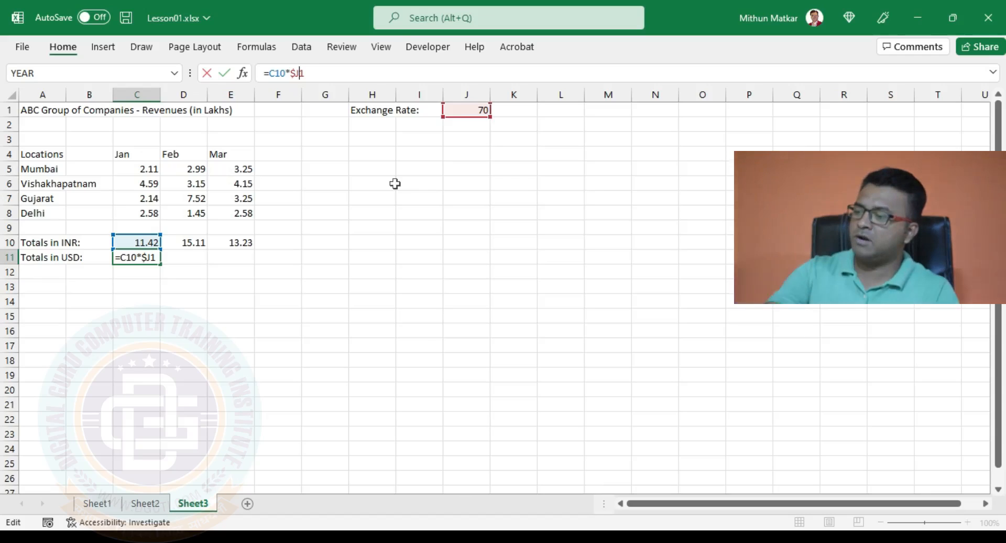
{"action": "key", "text": "Left"}
{"action": "type", "text": "$"}
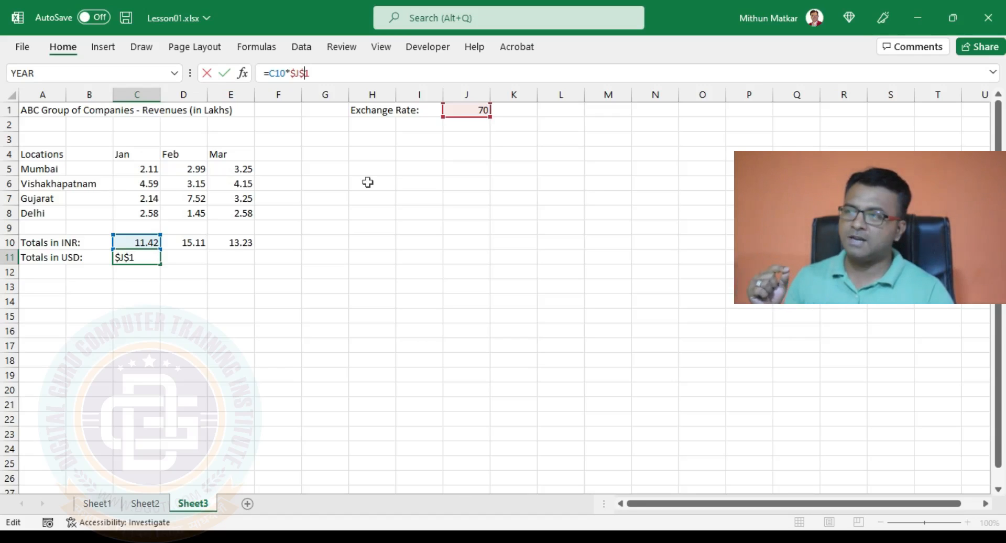
{"action": "key", "text": "Return"}
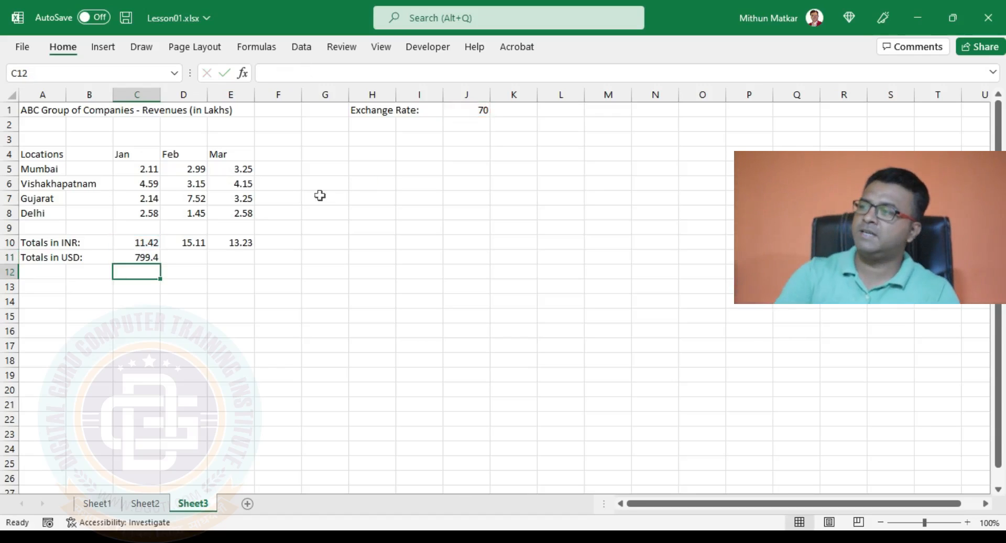
{"action": "left_click", "coordinate": [151, 257]}
Fill the $J$1 formula across to E11 (Feb 1057.7, Mar 926.1) and verify both formulas.
{"action": "left_click_drag", "start_coordinate": [160, 264], "coordinate": [246, 262]}
{"action": "left_click", "coordinate": [196, 258]}
{"action": "left_click", "coordinate": [225, 256]}
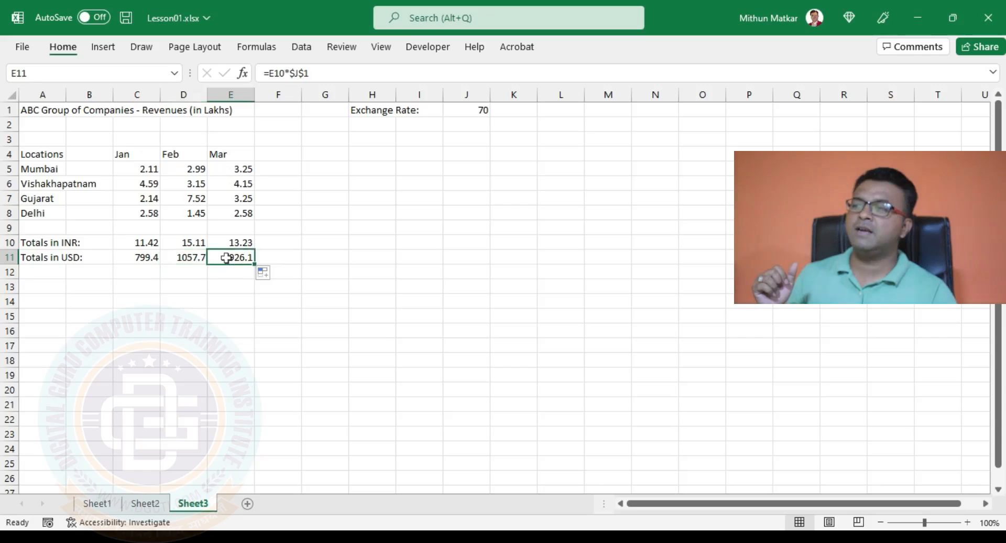
{"action": "double_click", "coordinate": [188, 258]}
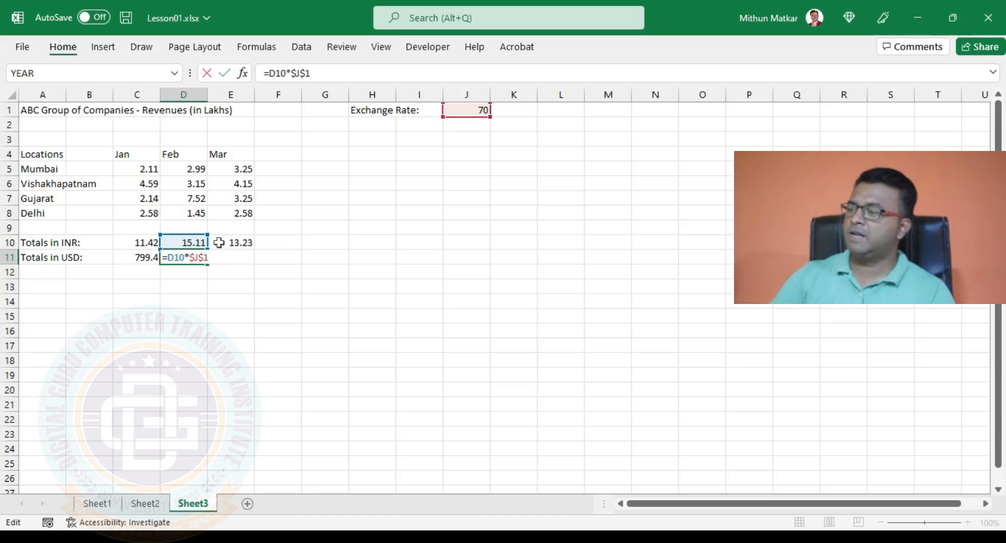
{"action": "key", "text": "Escape"}
{"action": "left_click", "coordinate": [229, 259]}
{"action": "double_click", "coordinate": [232, 259]}
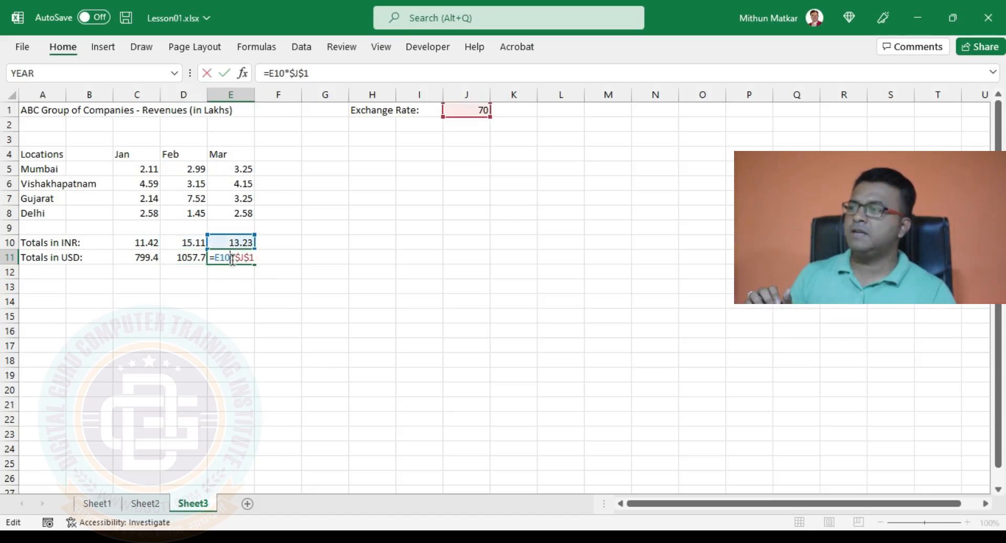